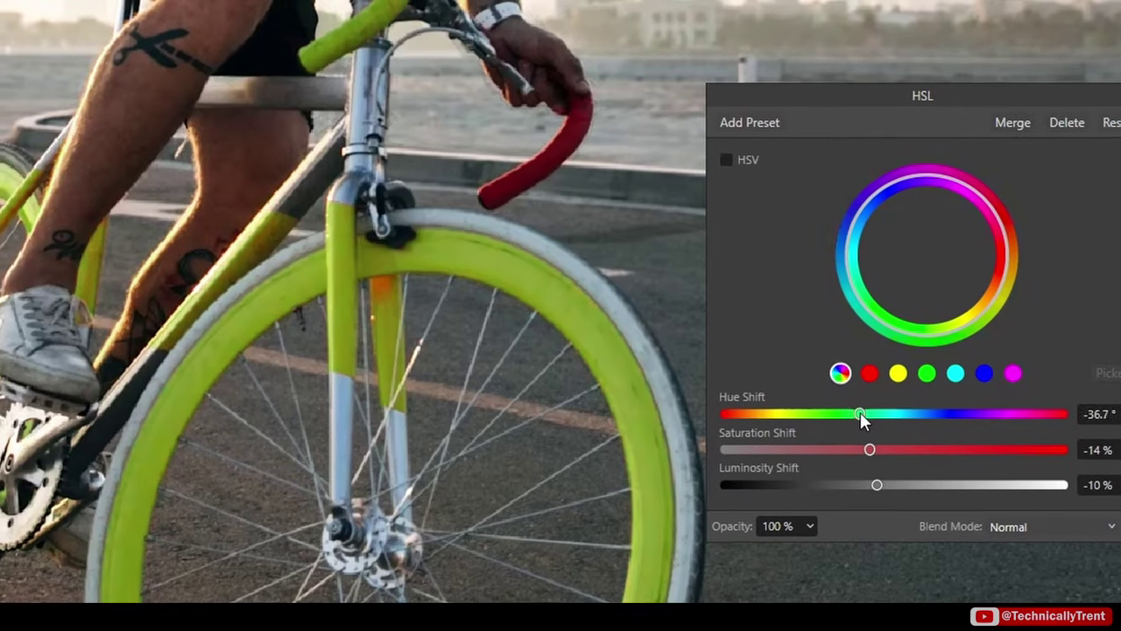
# Drag the masked hue range toward magenta before moving to the Demo_01 gradient document
pyautogui.moveTo(859, 412); pyautogui.dragTo(919, 411)
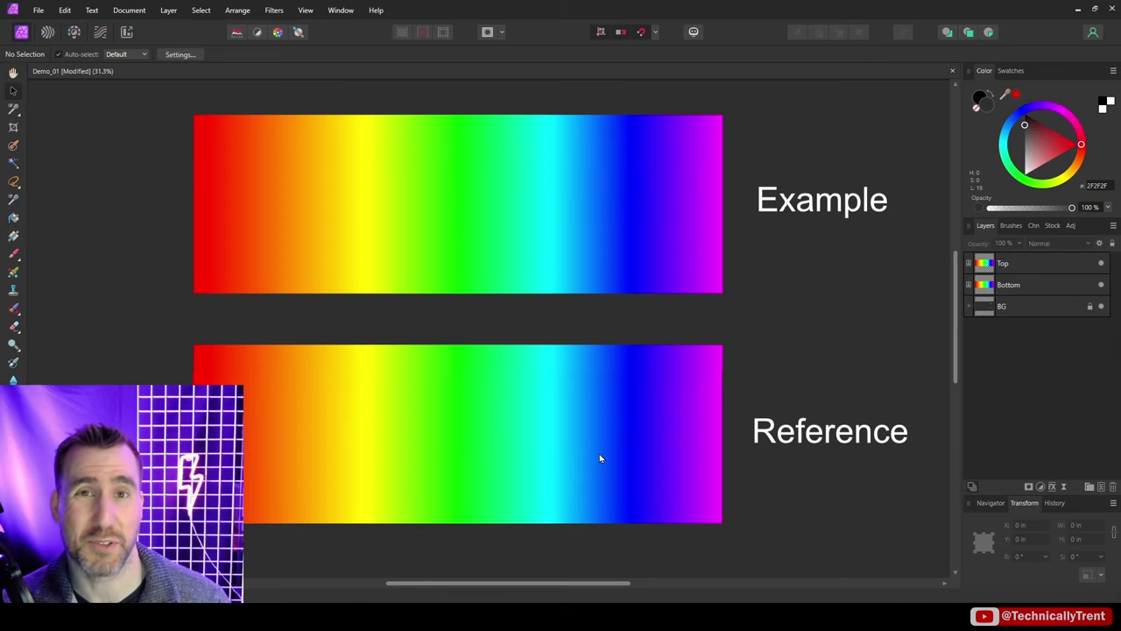
# Select the Top gradient layer and bring up the list of mask types
pyautogui.click(993, 264)
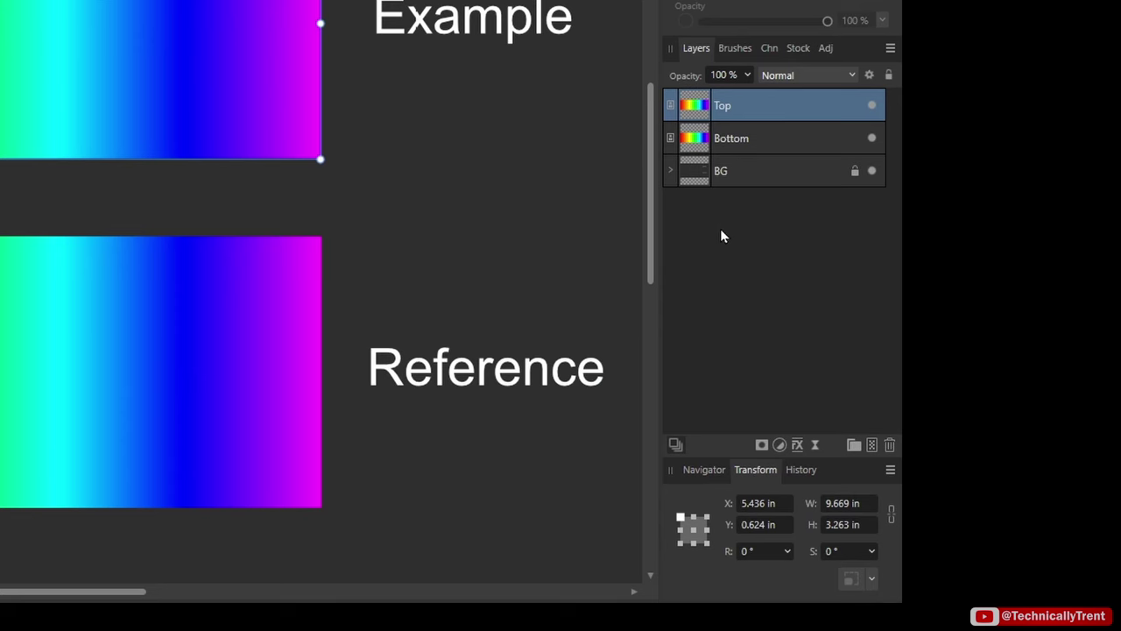
pyautogui.click(761, 445)
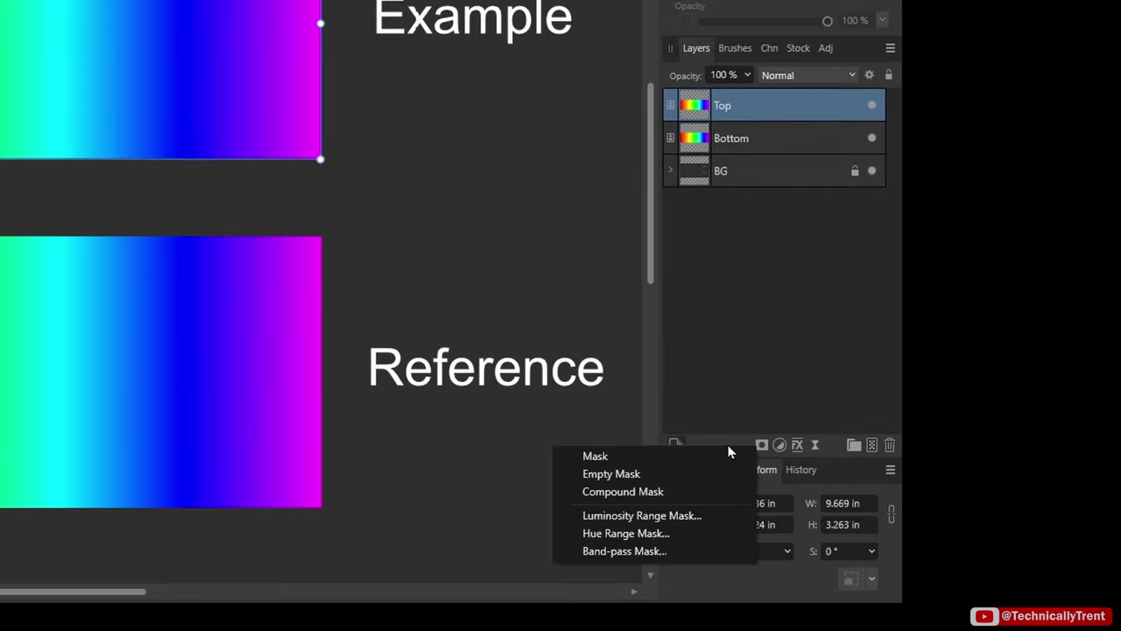
# Add a hue range mask to Top and set it to 84°–120°, with black-and-white preview on
pyautogui.click(682, 533)
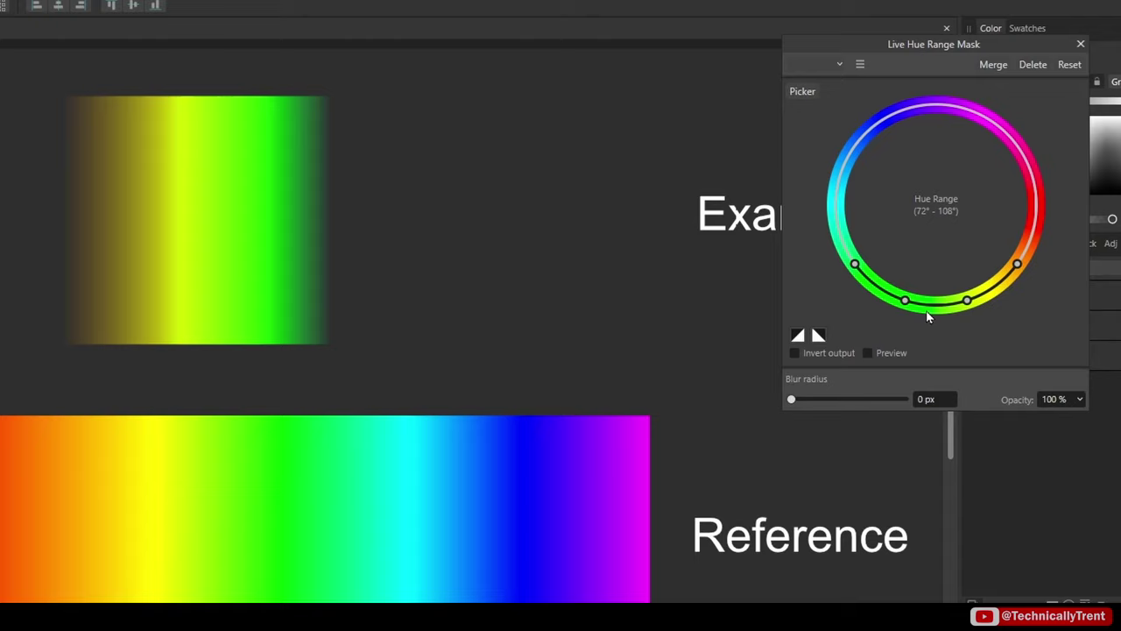
pyautogui.click(867, 353)
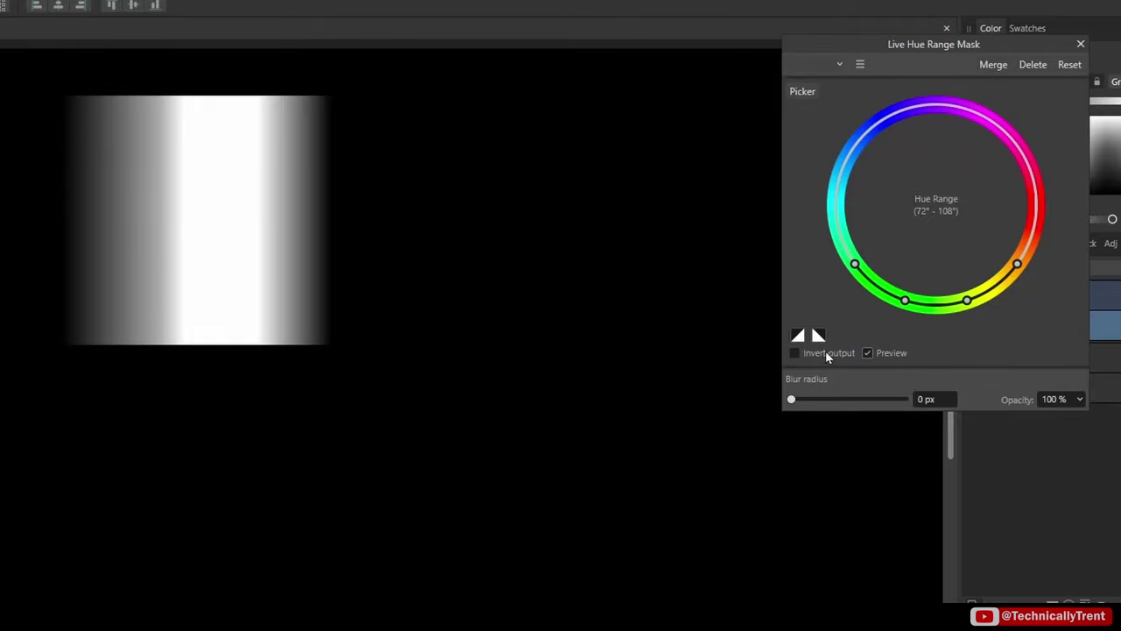
pyautogui.click(867, 352)
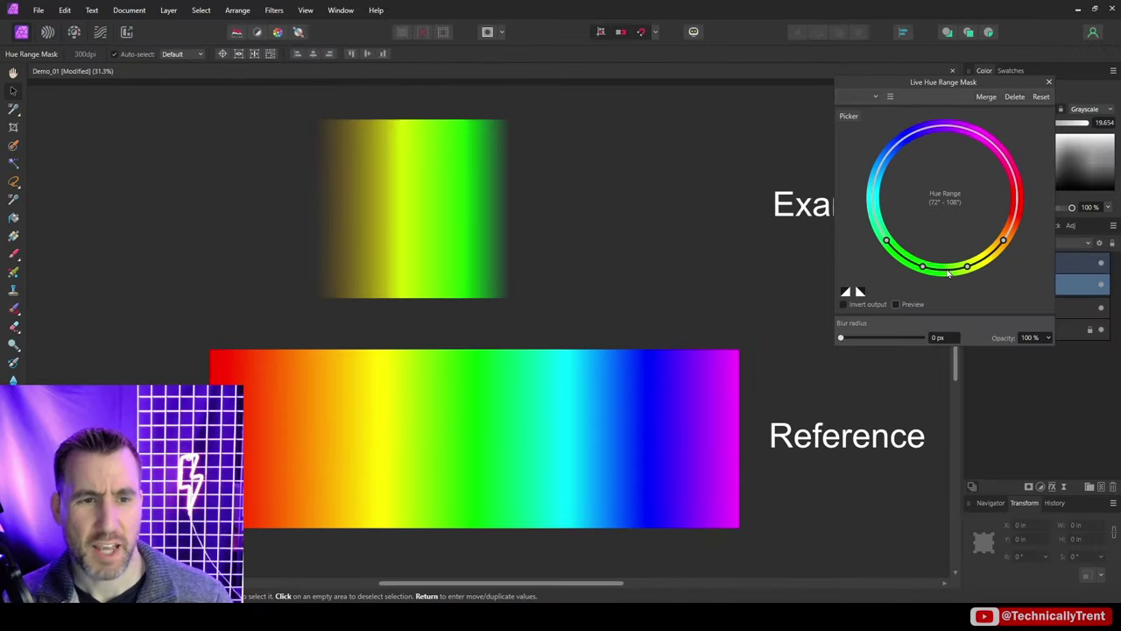
pyautogui.moveTo(948, 274)
pyautogui.mouseDown()
pyautogui.moveTo(886, 246)
pyautogui.moveTo(874, 194)
pyautogui.moveTo(902, 144)
pyautogui.moveTo(964, 140)
pyautogui.moveTo(879, 173)
pyautogui.moveTo(877, 216)
pyautogui.moveTo(930, 269)
pyautogui.moveTo(970, 264)
pyautogui.moveTo(1002, 241)
pyautogui.moveTo(1016, 183)
pyautogui.moveTo(1005, 237)
pyautogui.moveTo(945, 270)
pyautogui.moveTo(877, 225)
pyautogui.moveTo(877, 180)
pyautogui.moveTo(881, 228)
pyautogui.moveTo(928, 265)
pyautogui.moveTo(994, 252)
pyautogui.moveTo(933, 269)
pyautogui.mouseUp()
pyautogui.click(895, 303)
# Try an inverted mask while moving the range, ending non-inverted at 66°–102° in colour view
pyautogui.click(895, 304)
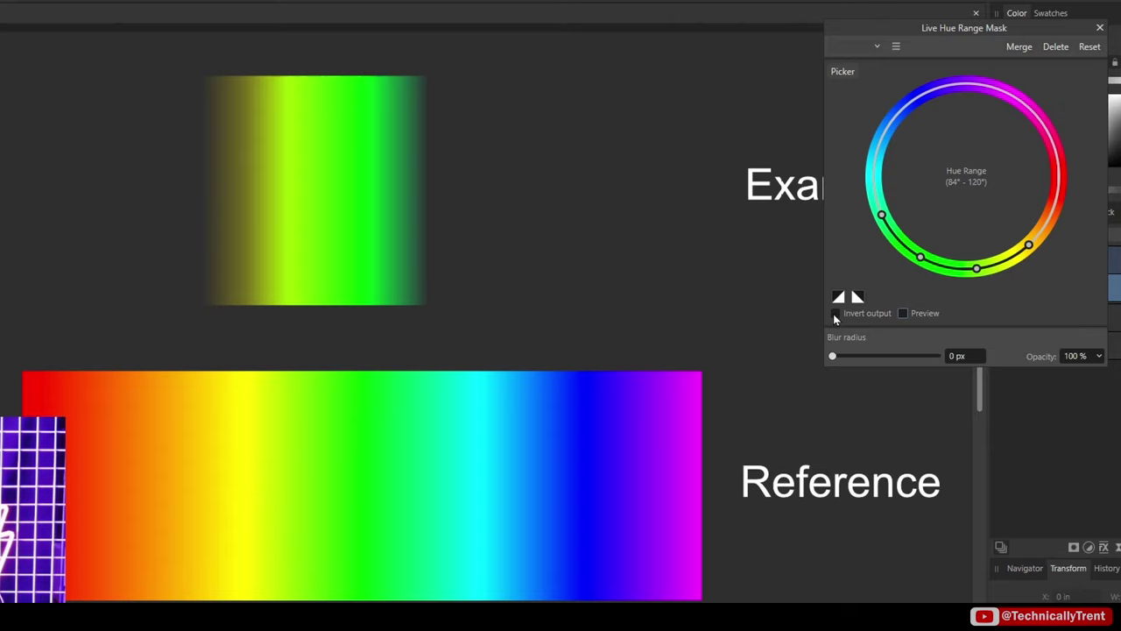
pyautogui.click(835, 314)
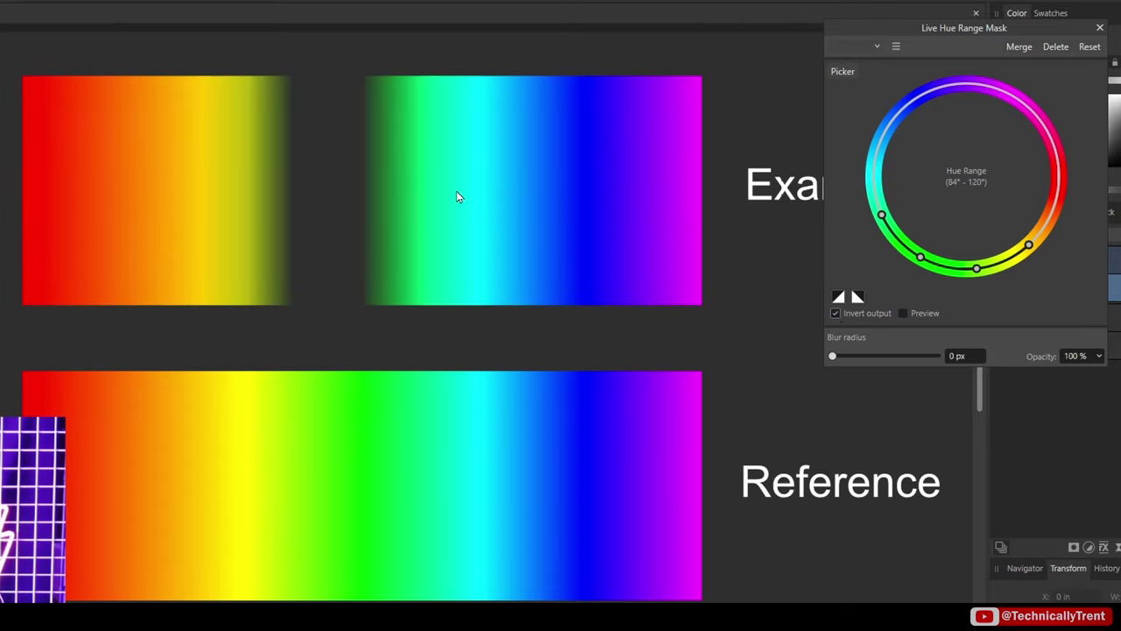
pyautogui.moveTo(948, 275); pyautogui.dragTo(980, 277)
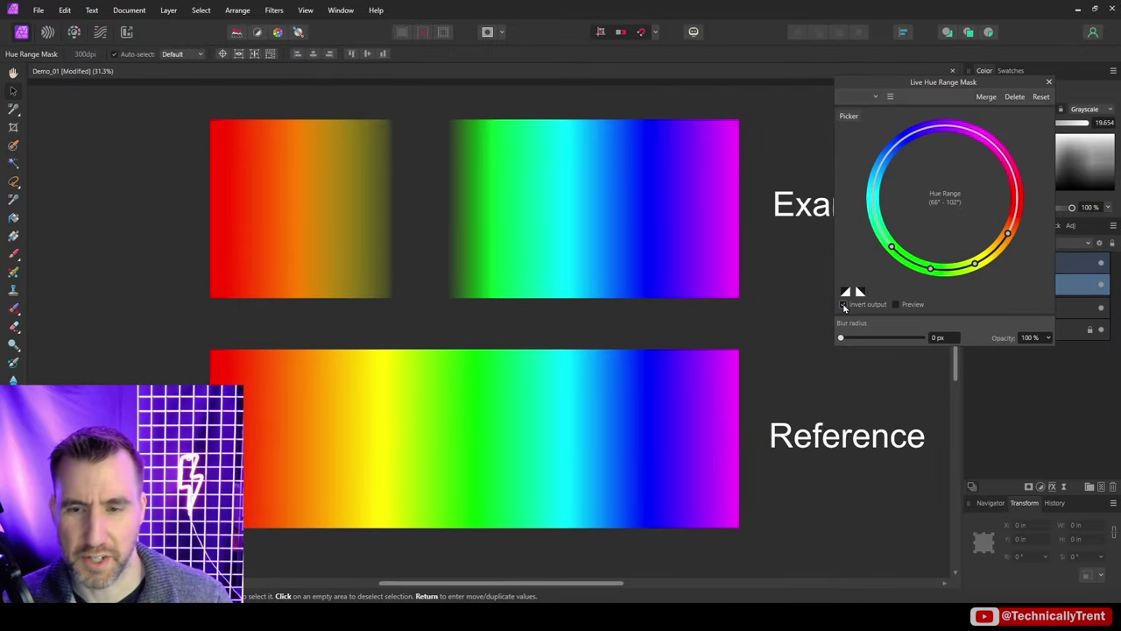
pyautogui.click(863, 302)
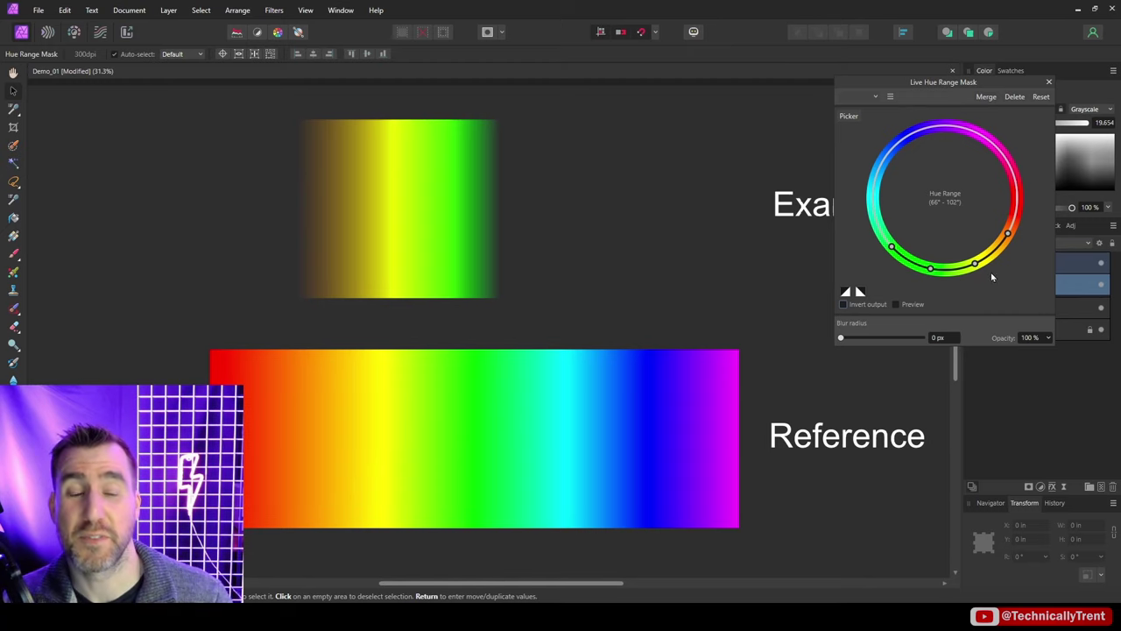
# Experiment with the hue range edges and falloff, then reset the mask to 72°–108°
pyautogui.click(895, 304)
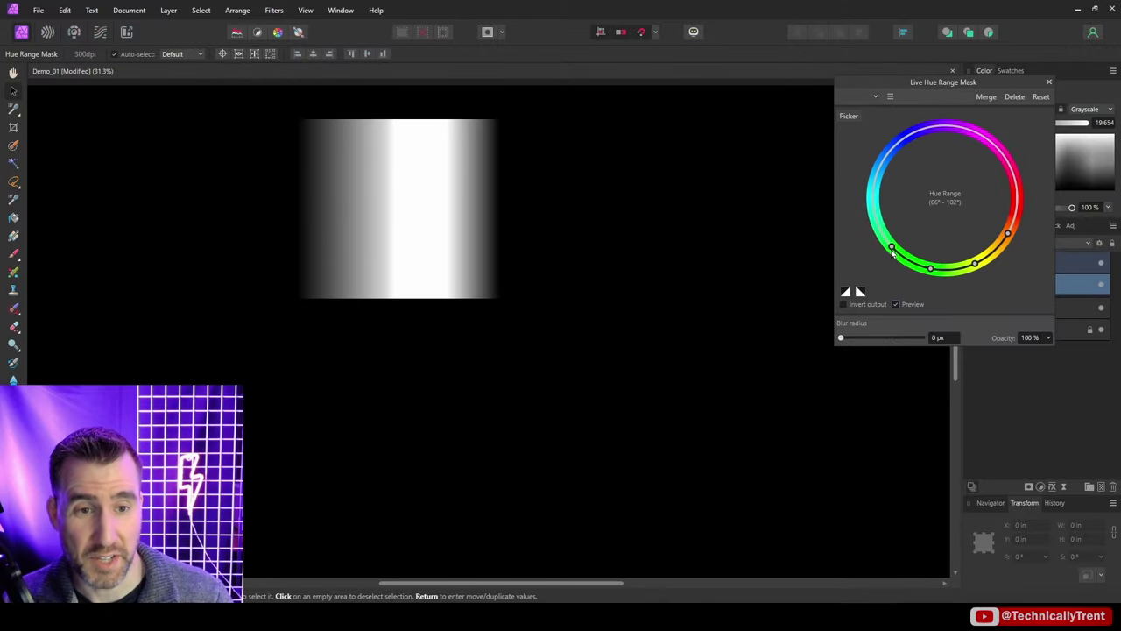
pyautogui.moveTo(892, 251); pyautogui.dragTo(905, 262)
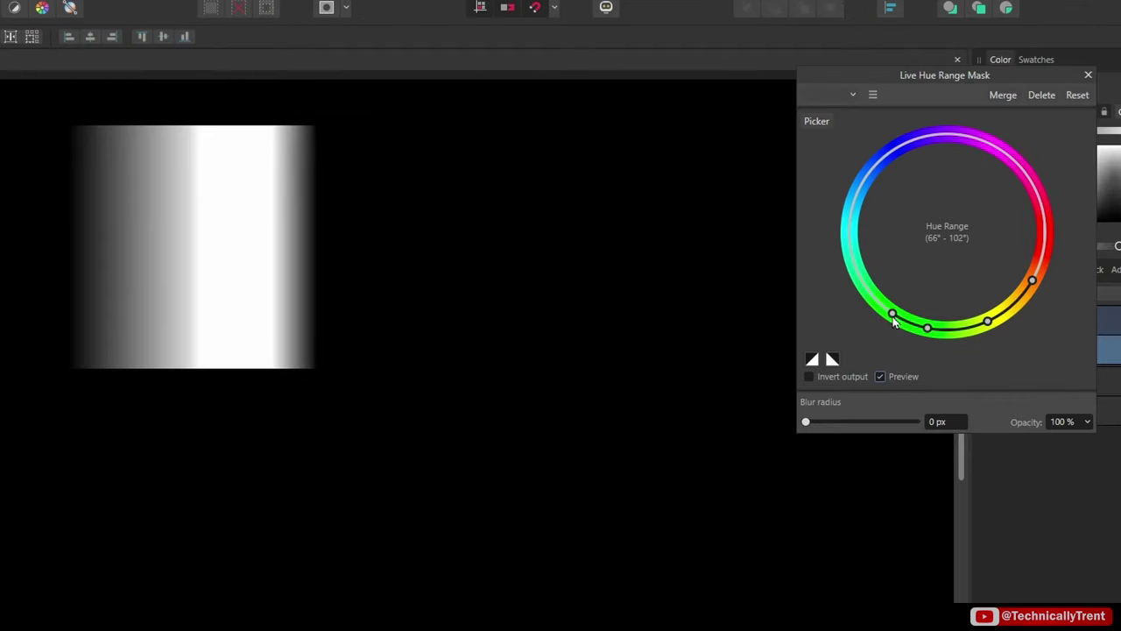
pyautogui.moveTo(894, 321); pyautogui.dragTo(912, 330)
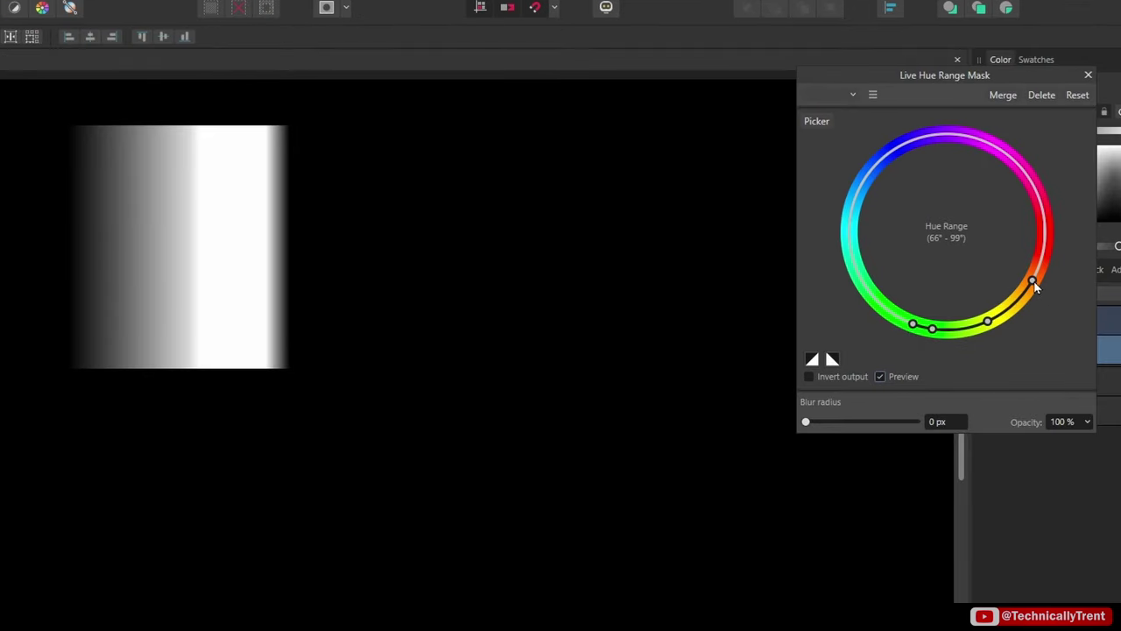
pyautogui.moveTo(1036, 286); pyautogui.dragTo(1024, 340)
pyautogui.click(880, 377)
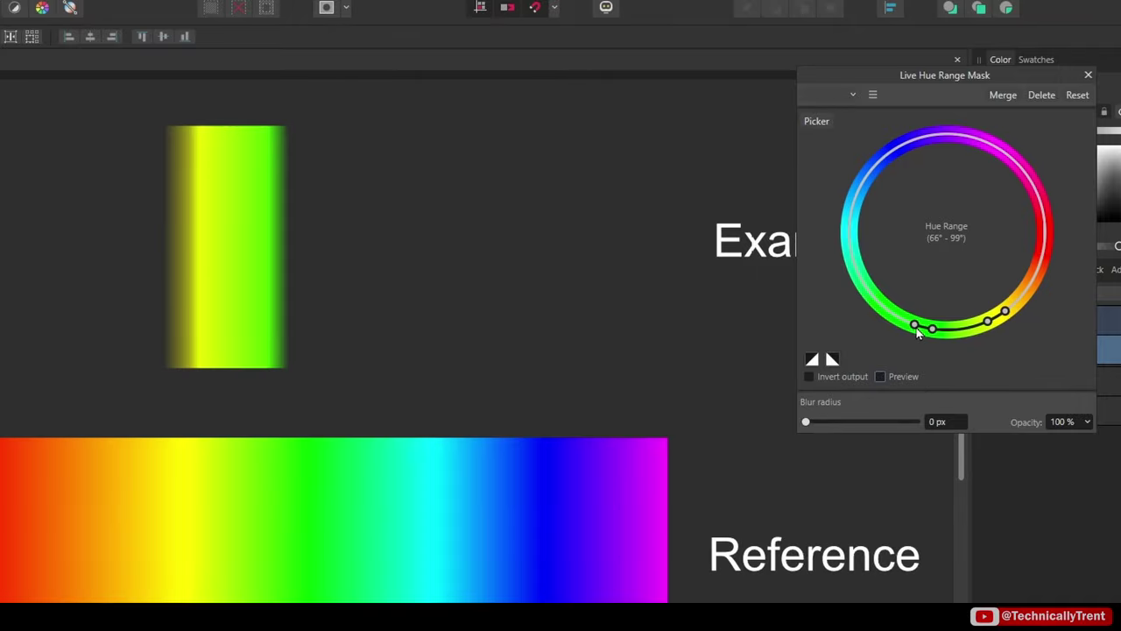
pyautogui.moveTo(916, 331); pyautogui.dragTo(882, 203)
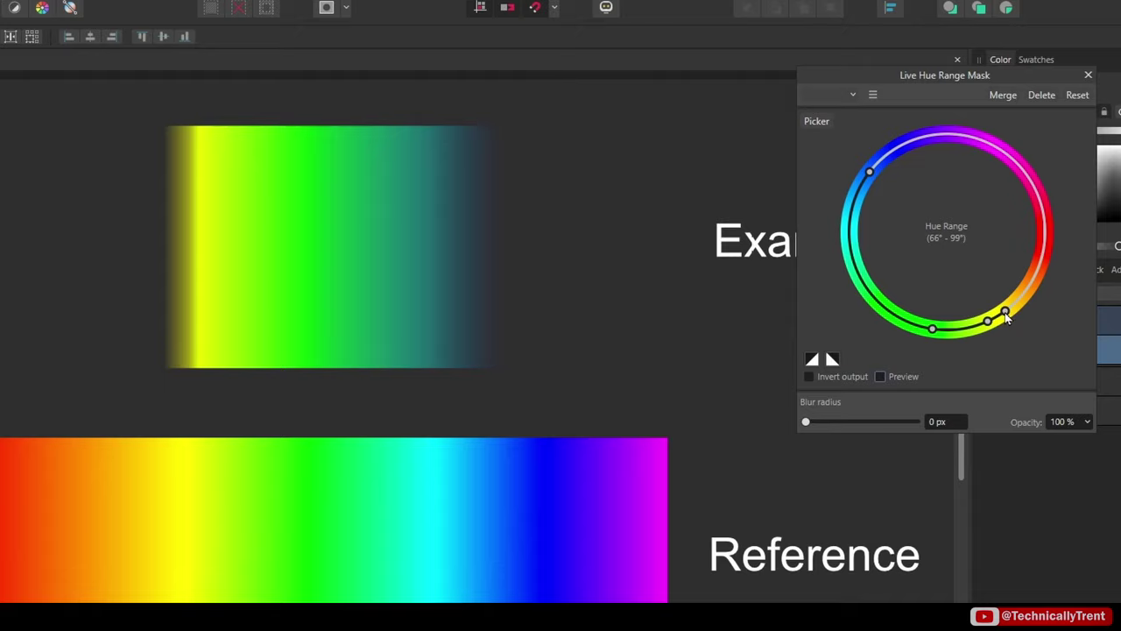
pyautogui.moveTo(1004, 317); pyautogui.dragTo(1044, 223)
pyautogui.click(881, 377)
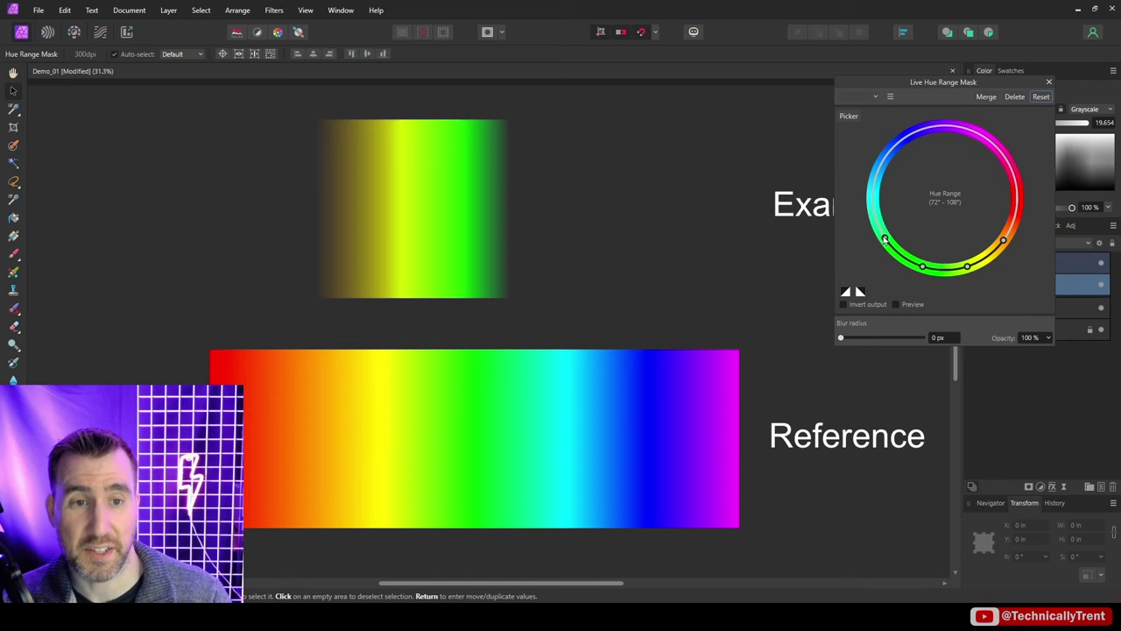
pyautogui.moveTo(886, 240); pyautogui.dragTo(879, 165)
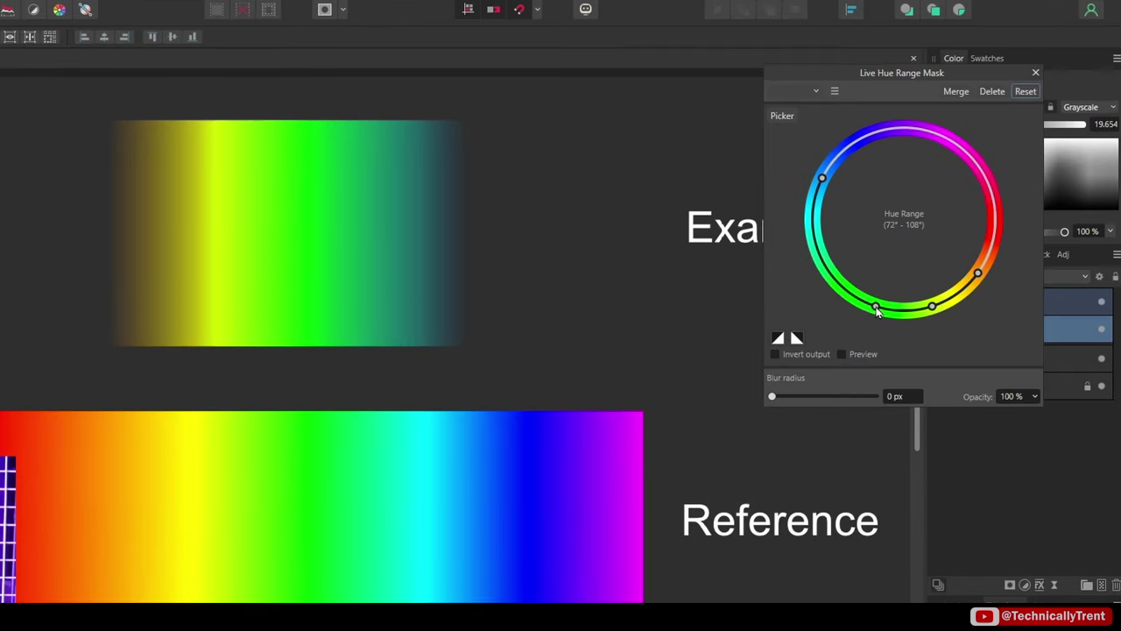
pyautogui.moveTo(866, 304); pyautogui.dragTo(828, 206)
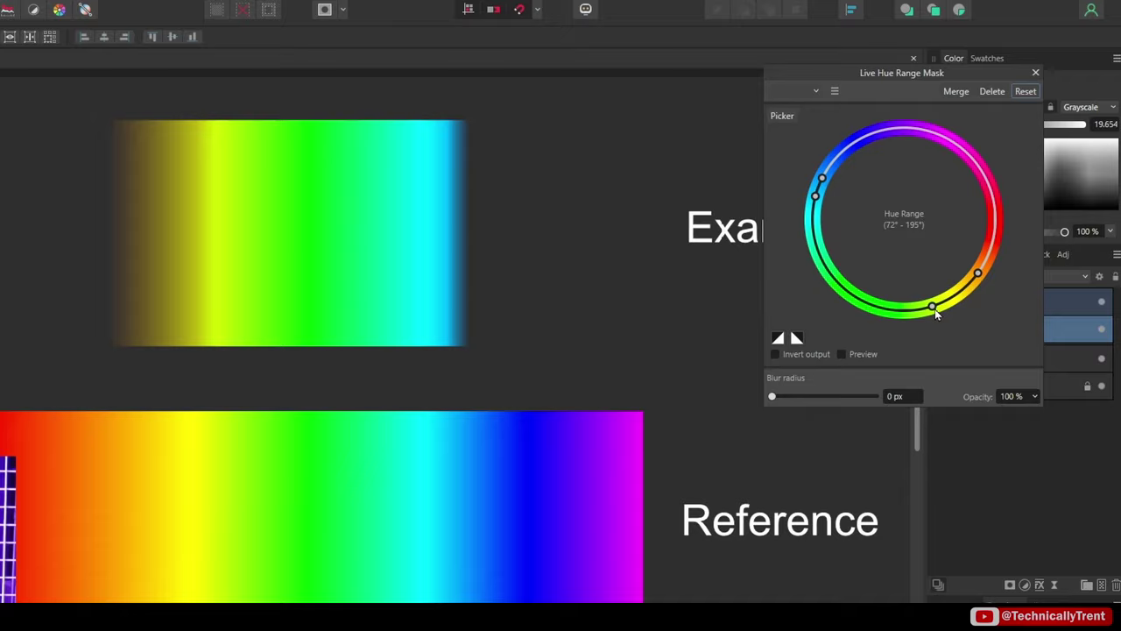
pyautogui.moveTo(935, 308); pyautogui.dragTo(967, 296)
pyautogui.moveTo(878, 310); pyautogui.dragTo(920, 310)
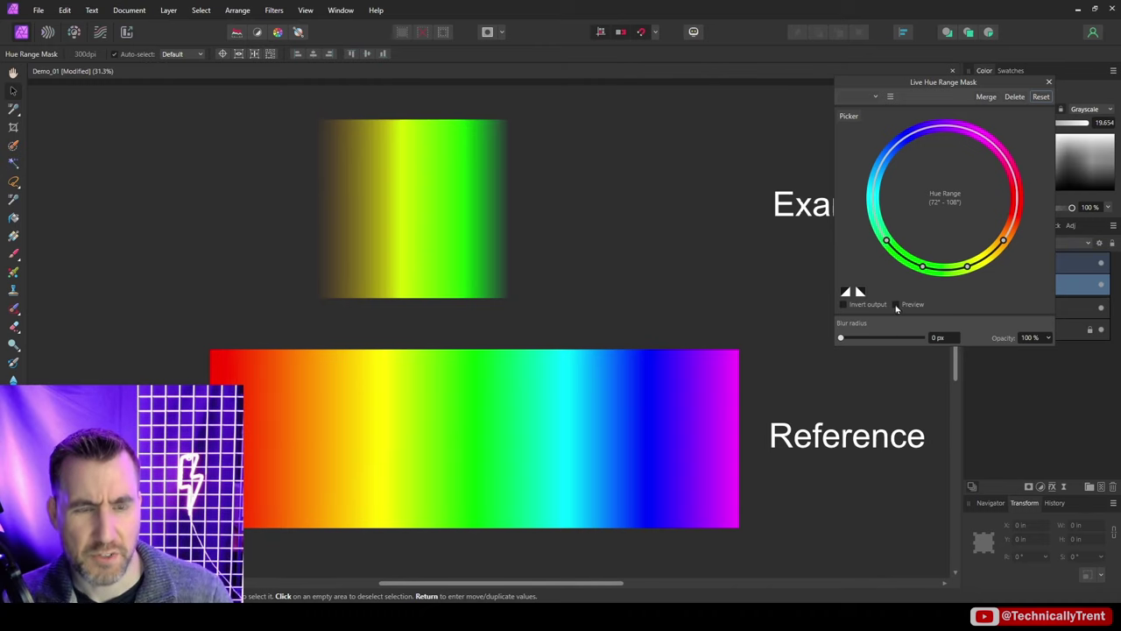
# Flatten both falloff curves of the hue range mask to hard, fully opaque edges
pyautogui.click(895, 305)
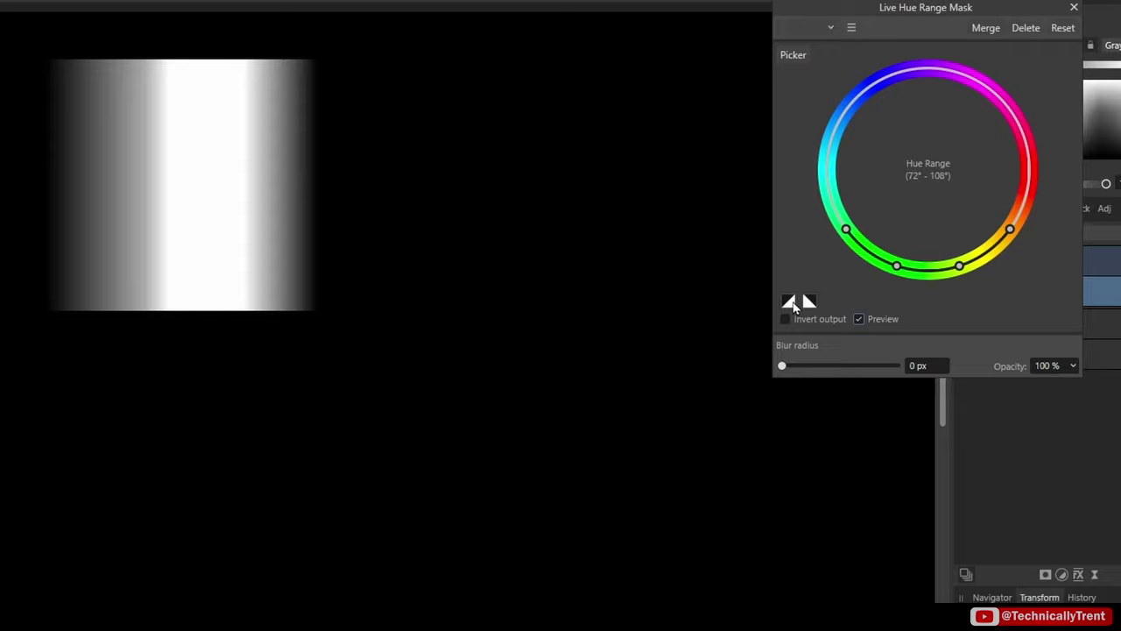
pyautogui.click(789, 302)
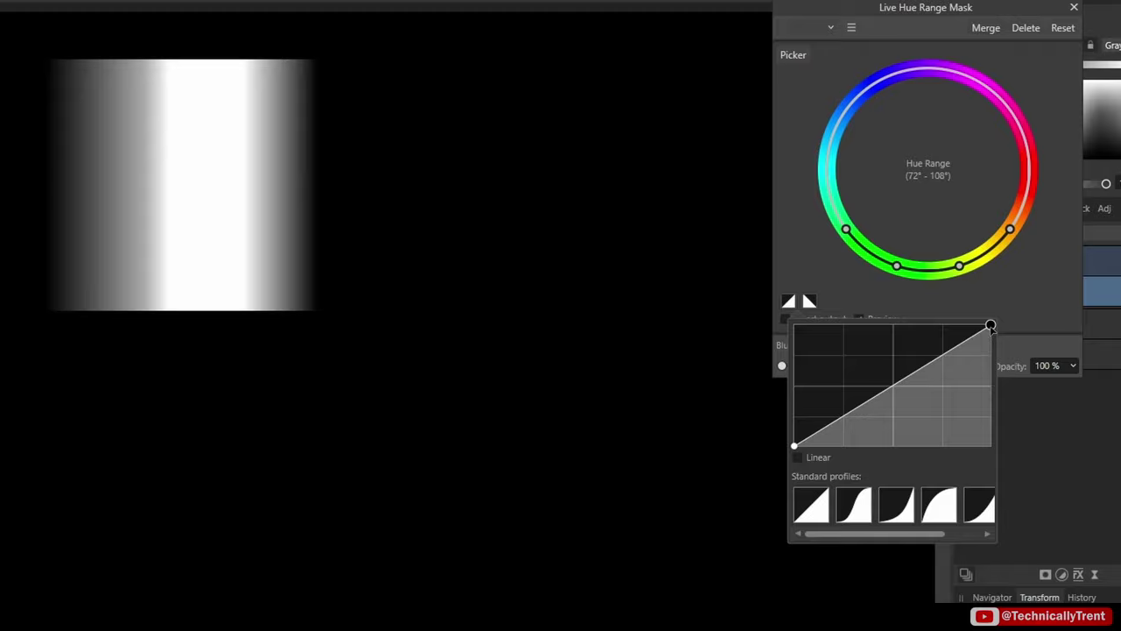
pyautogui.moveTo(990, 327); pyautogui.dragTo(773, 259)
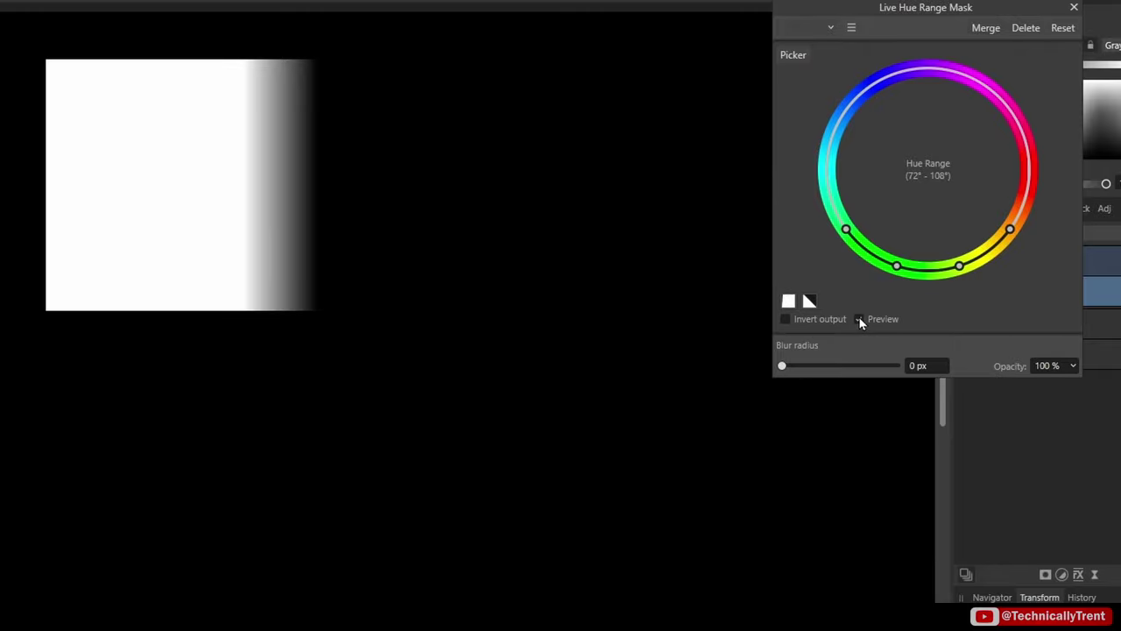
pyautogui.click(859, 319)
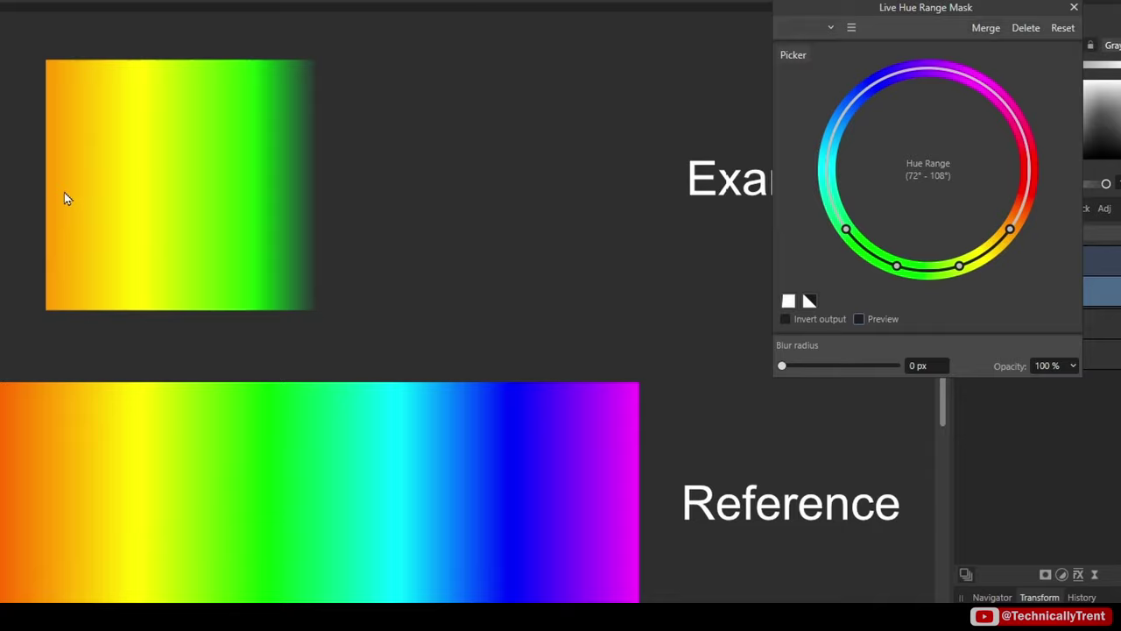
pyautogui.click(810, 300)
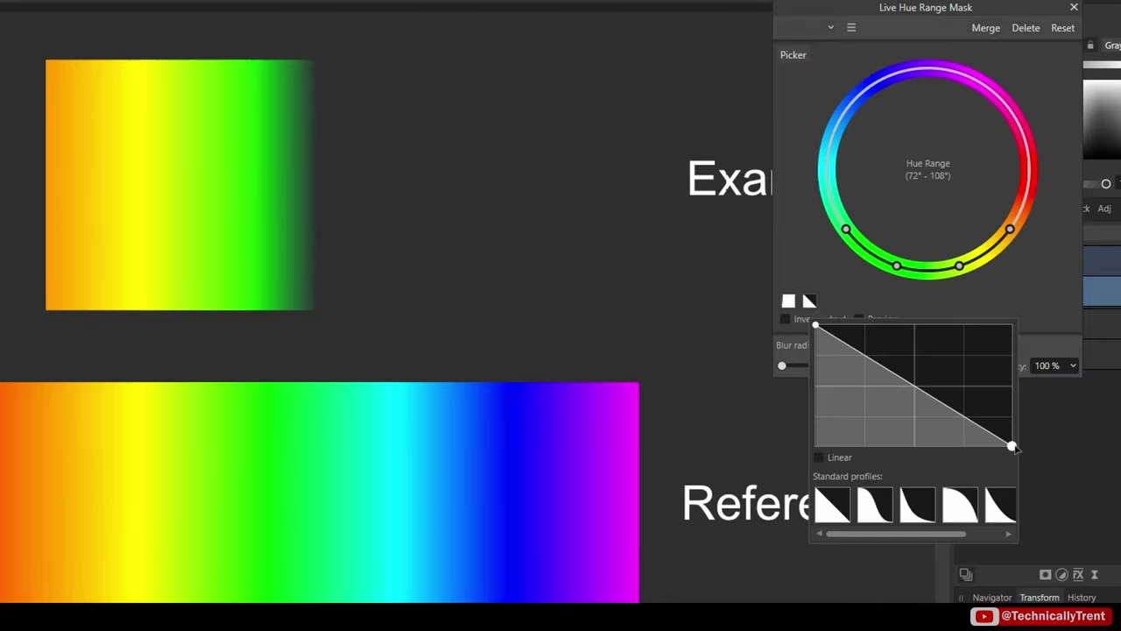
pyautogui.moveTo(1013, 447); pyautogui.dragTo(1029, 302)
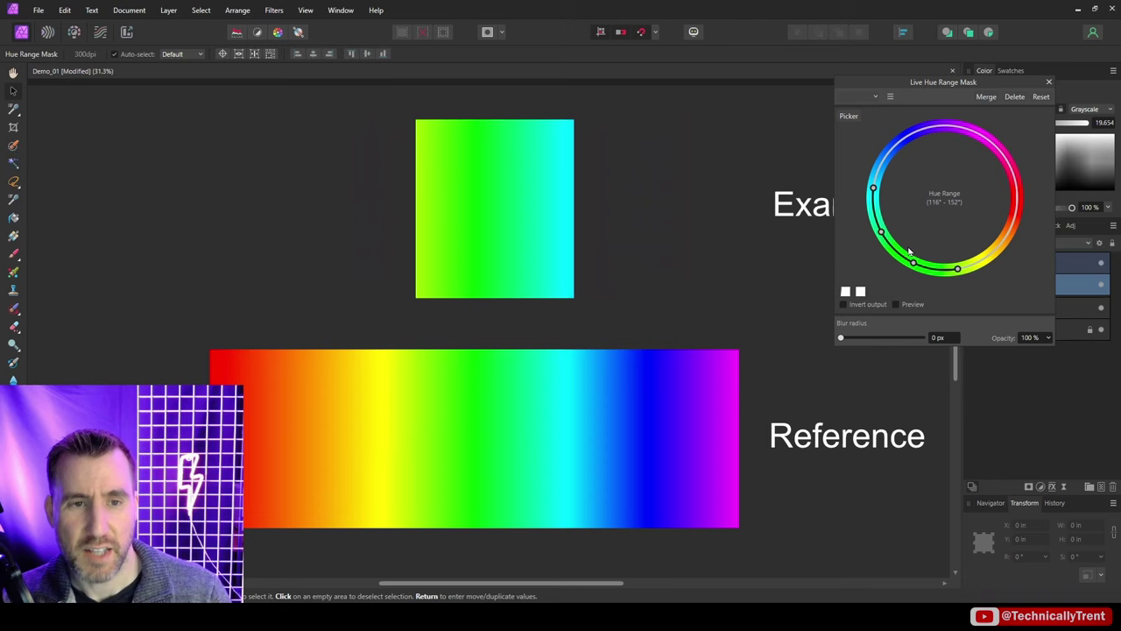
# Rotate the hue range to 107°–143° and try an S-shaped falloff curve
pyautogui.moveTo(909, 251); pyautogui.dragTo(928, 267)
pyautogui.click(845, 291)
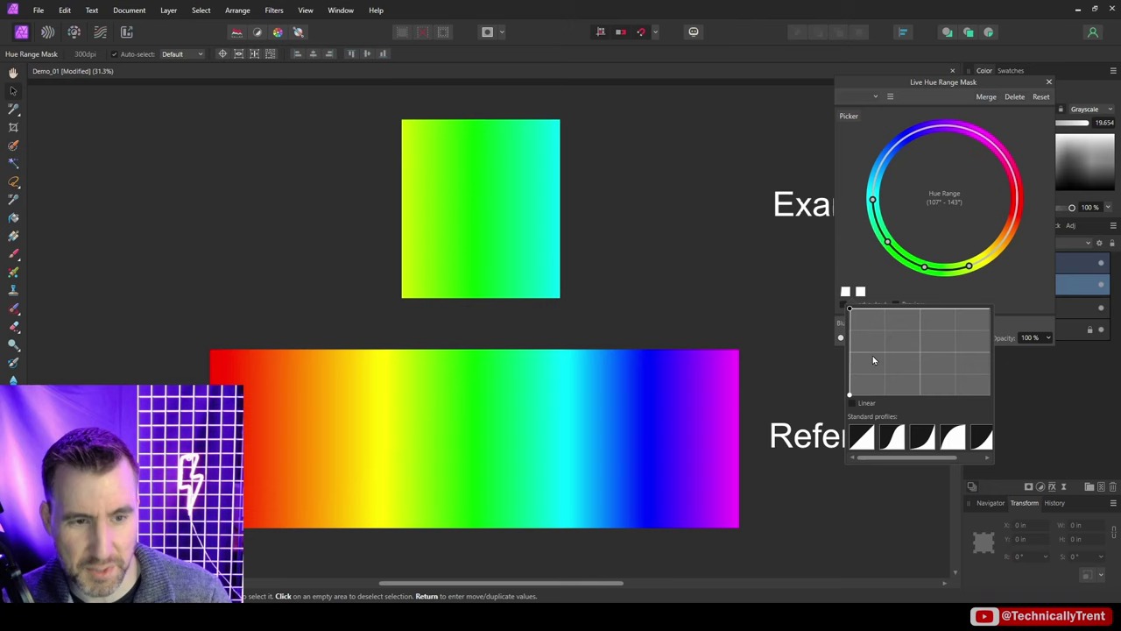
pyautogui.click(871, 439)
# Return the falloff to linear, add blur, and adjust the handles to drop the yellowish edge
pyautogui.click(875, 443)
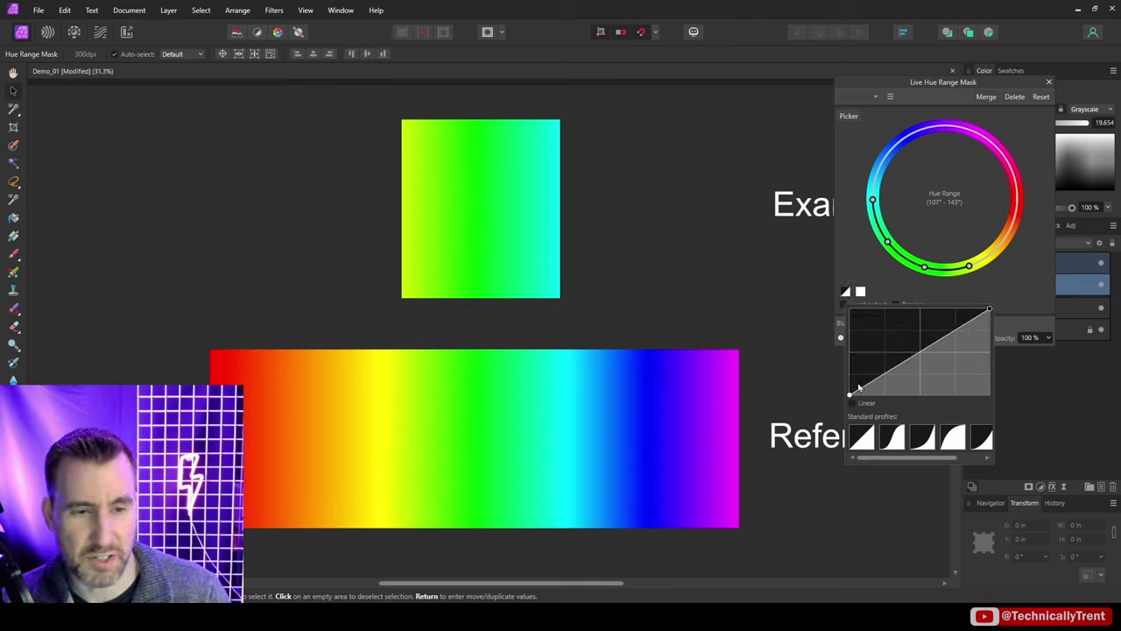
pyautogui.moveTo(909, 262); pyautogui.dragTo(917, 269)
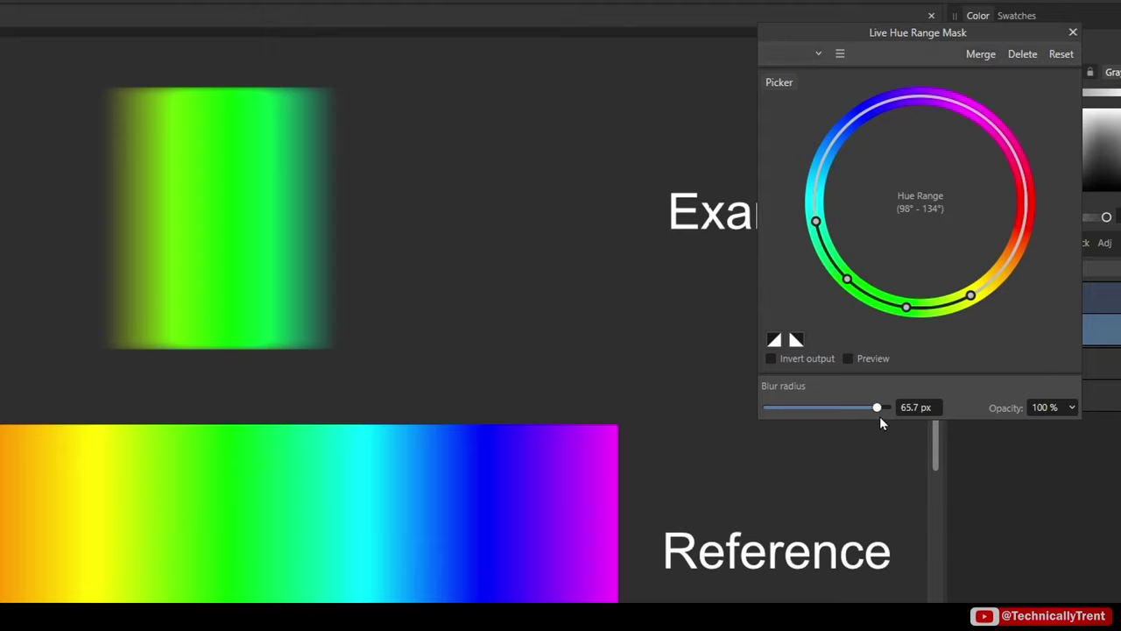
pyautogui.moveTo(880, 417); pyautogui.dragTo(951, 430)
pyautogui.moveTo(815, 221); pyautogui.dragTo(838, 274)
pyautogui.moveTo(985, 309); pyautogui.dragTo(926, 313)
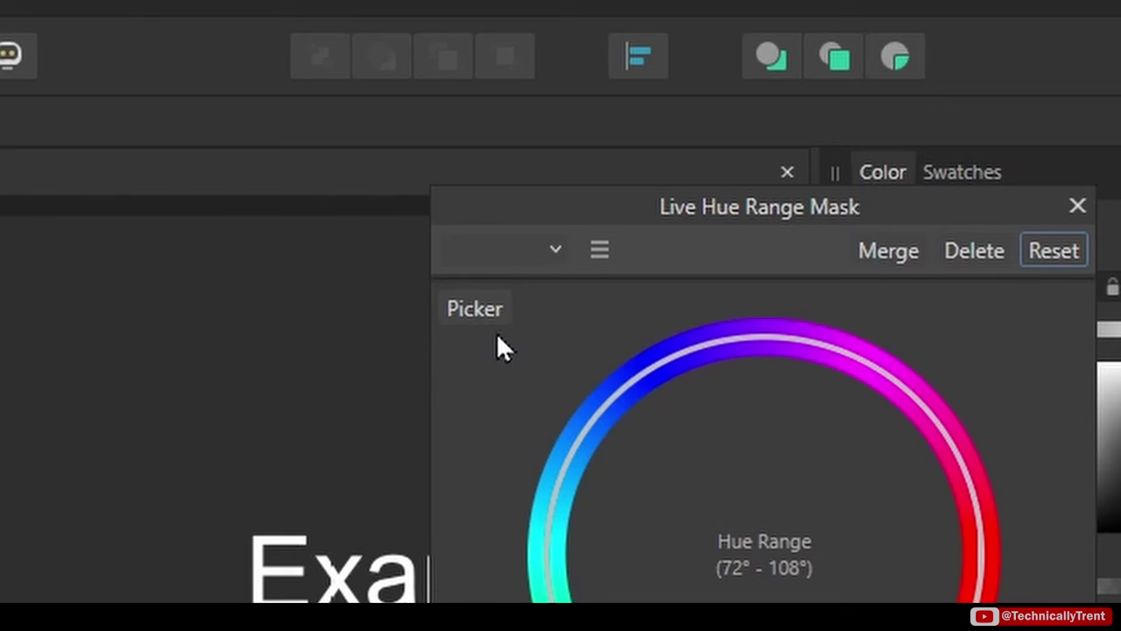
# With the Picker, sample blue and then red from the reference gradient as the hue range
pyautogui.click(489, 316)
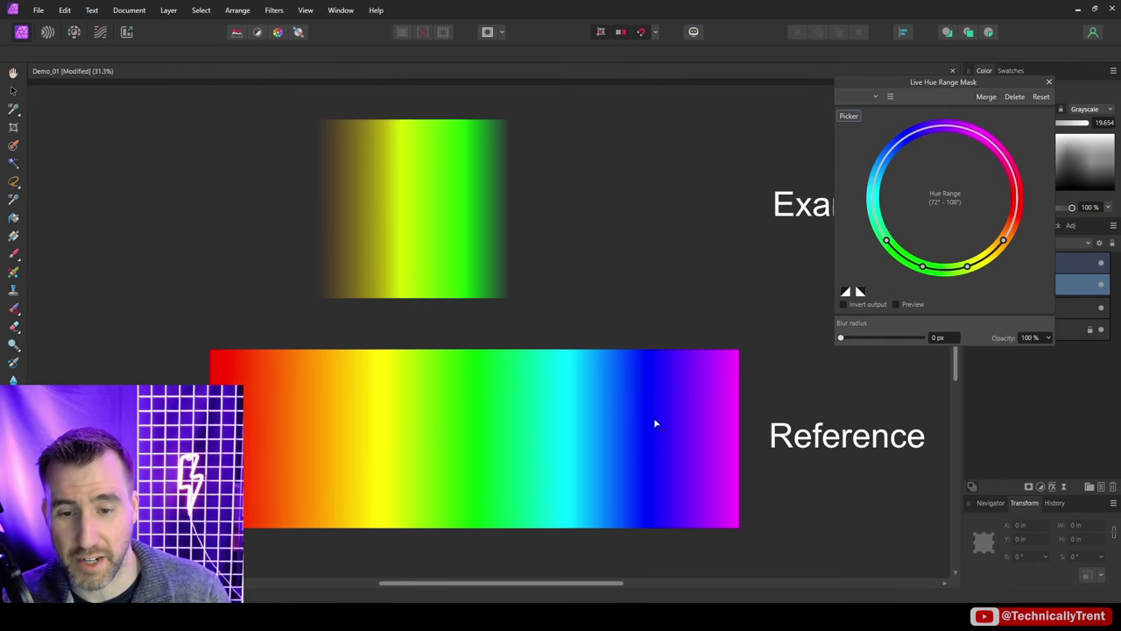
pyautogui.click(655, 193)
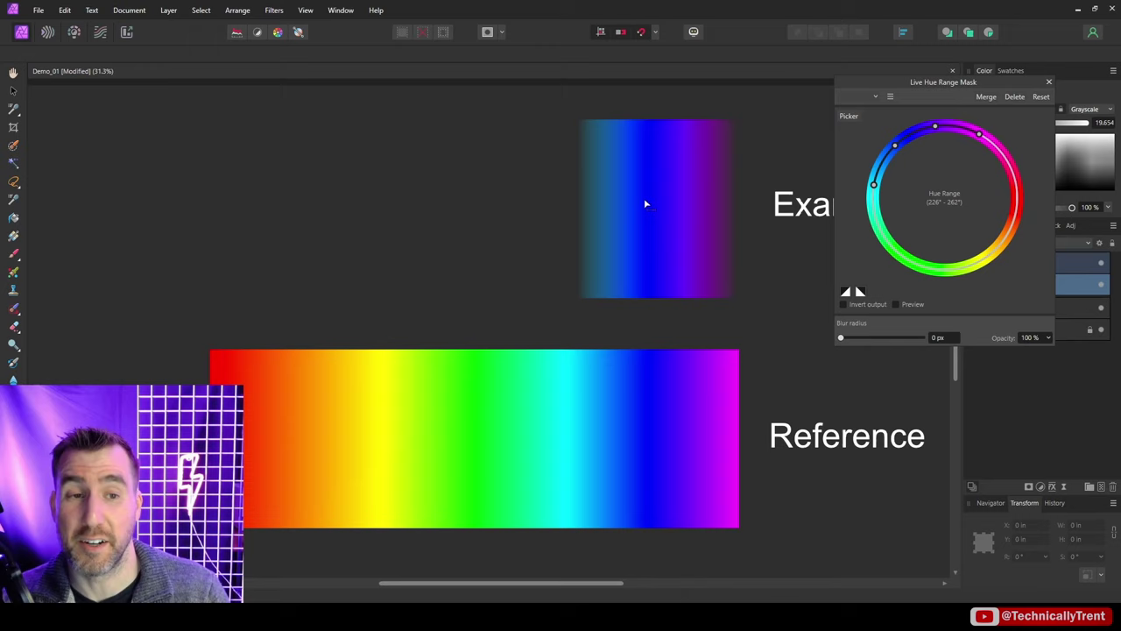
pyautogui.click(256, 201)
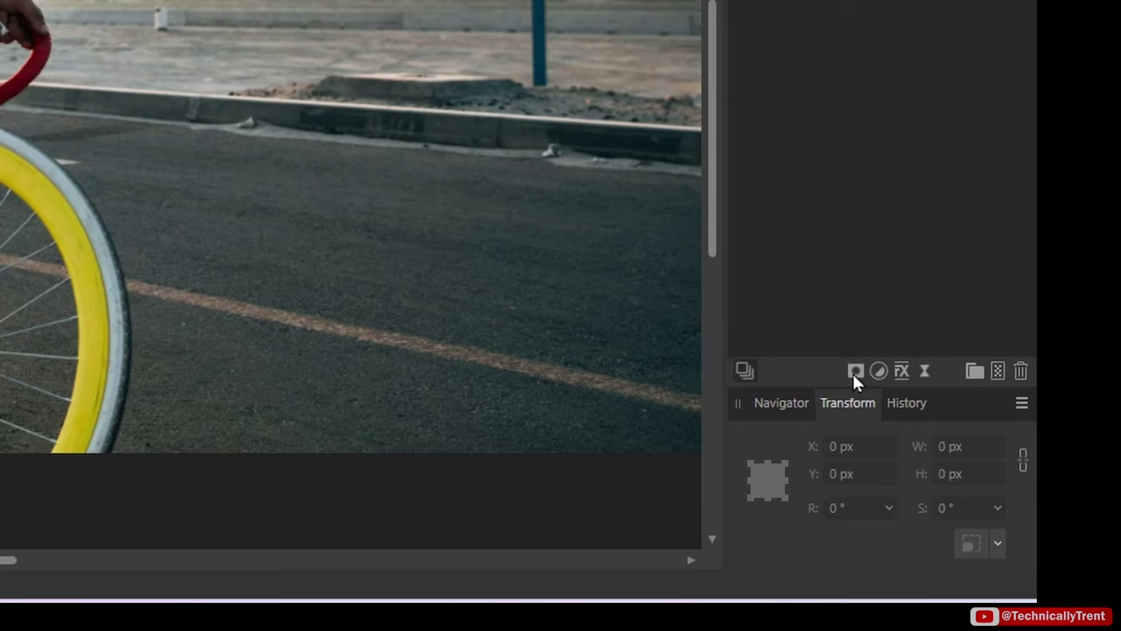
# Add a hue range mask to the cyclist photo and set it to 45°–68° for the yellow bike parts
pyautogui.click(1028, 487)
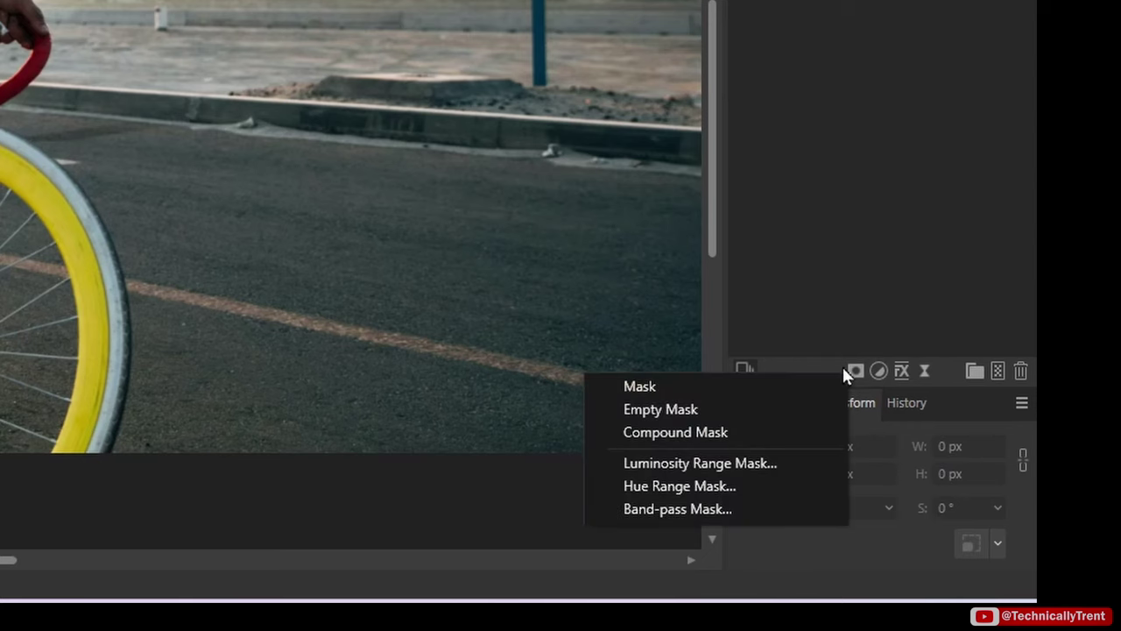
pyautogui.click(718, 487)
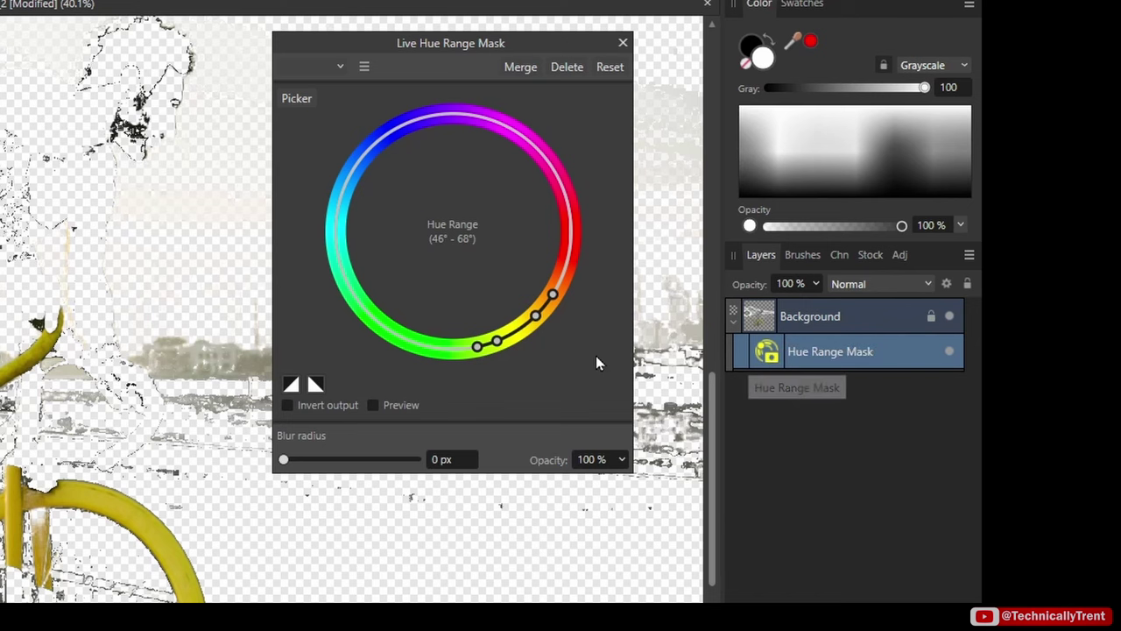
pyautogui.moveTo(524, 329)
pyautogui.mouseDown()
pyautogui.moveTo(480, 346)
pyautogui.moveTo(372, 322)
pyautogui.moveTo(396, 349)
pyautogui.moveTo(518, 339)
pyautogui.mouseUp()
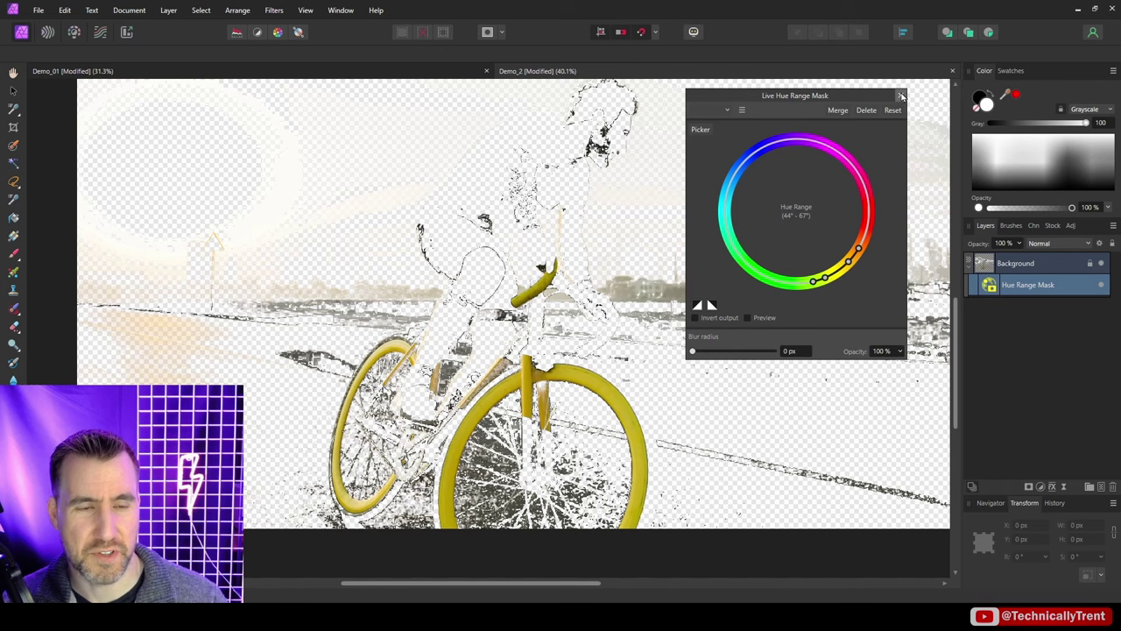
# Hide the hue range mask, add an HSL adjustment to the Background, and open its settings
pyautogui.click(902, 96)
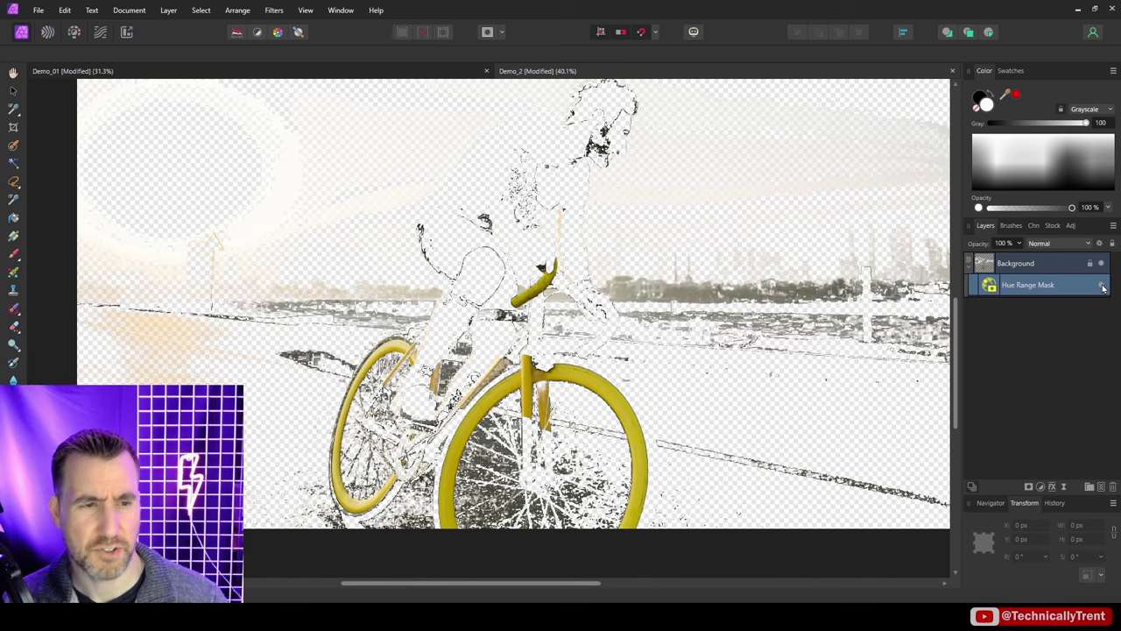
pyautogui.click(1100, 285)
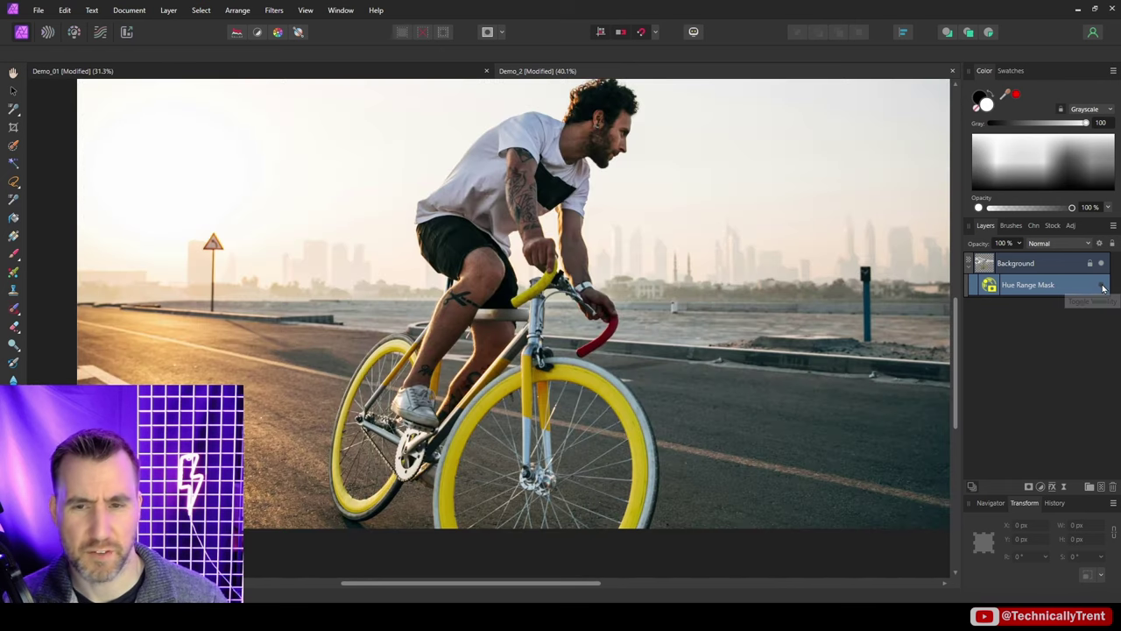
pyautogui.click(1021, 262)
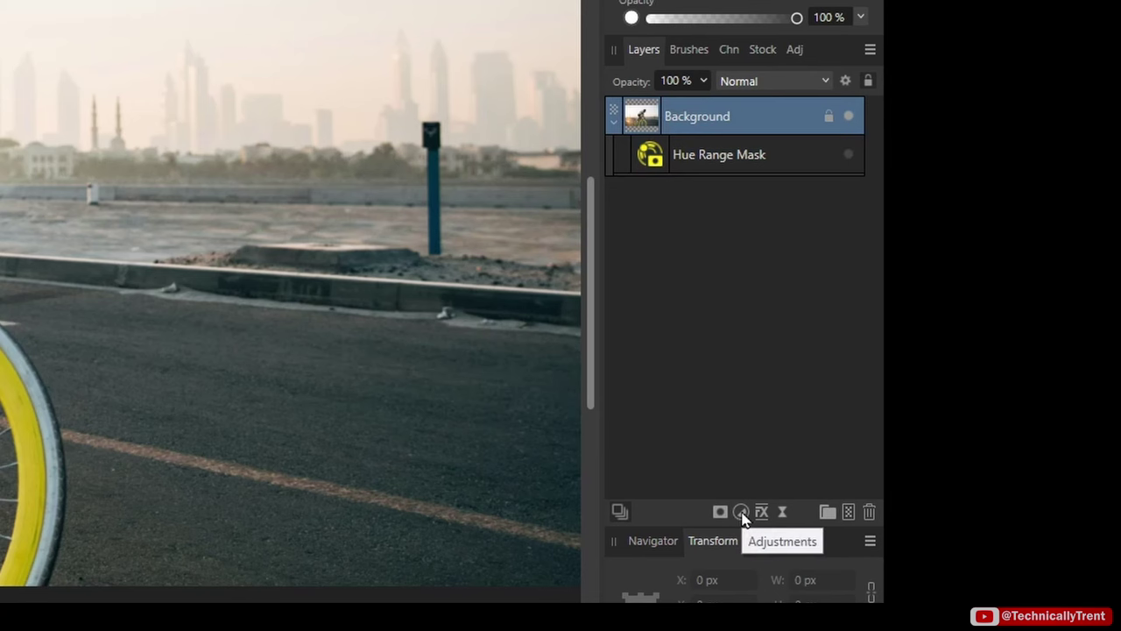
pyautogui.click(740, 512)
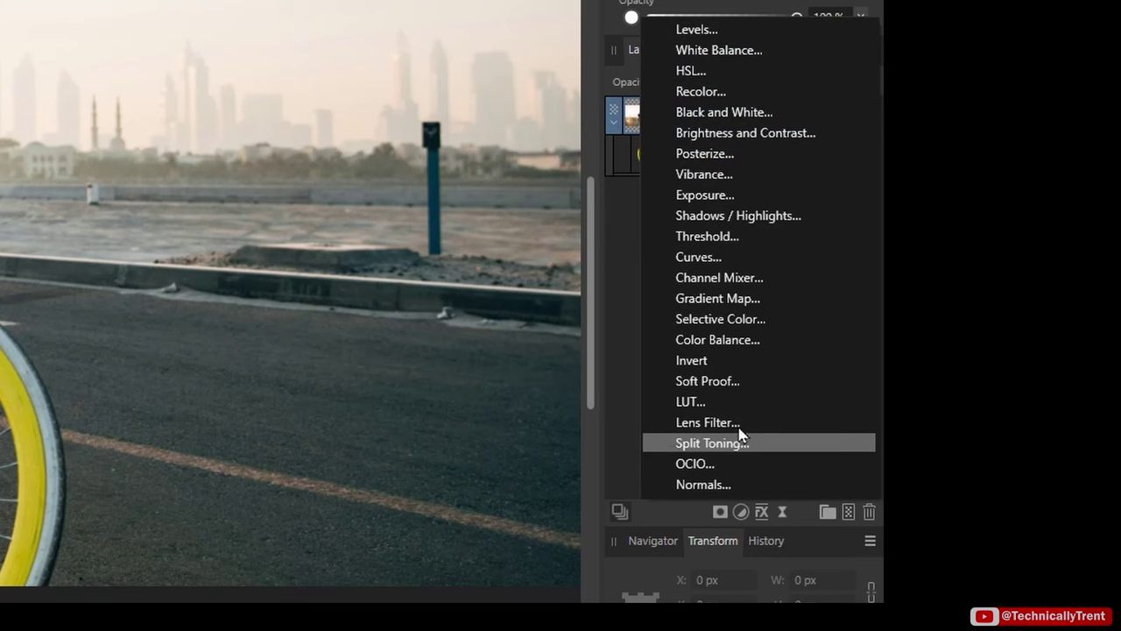
pyautogui.click(720, 74)
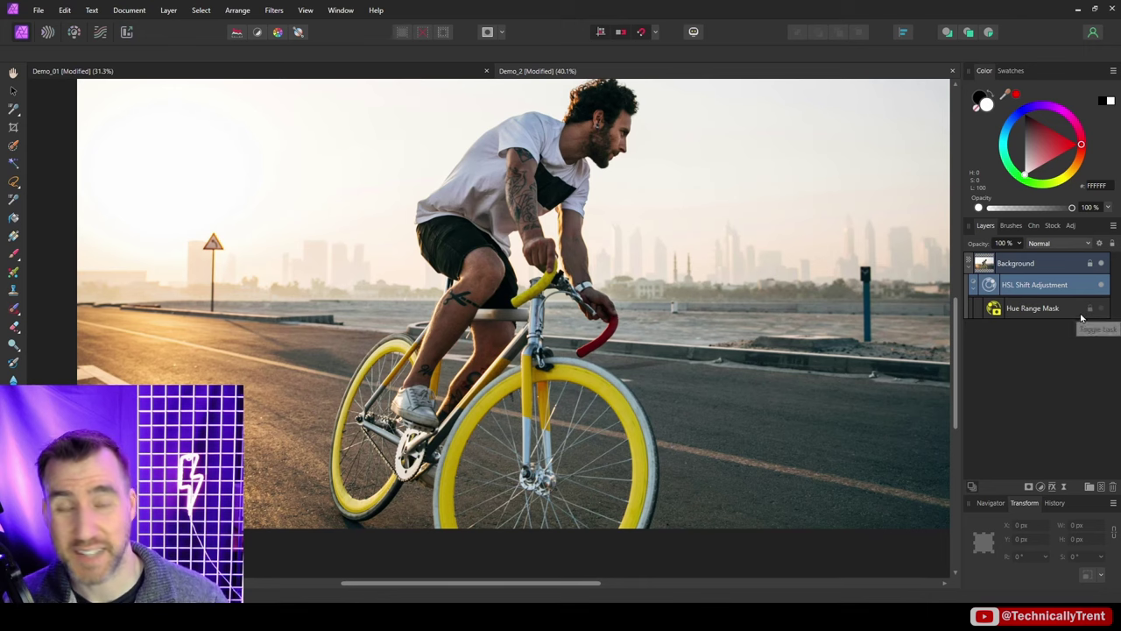
pyautogui.doubleClick(991, 285)
# Re-enable the hue range mask and set a 29° hue shift with −10% saturation so the bike turns orange
pyautogui.moveTo(802, 281); pyautogui.dragTo(838, 242)
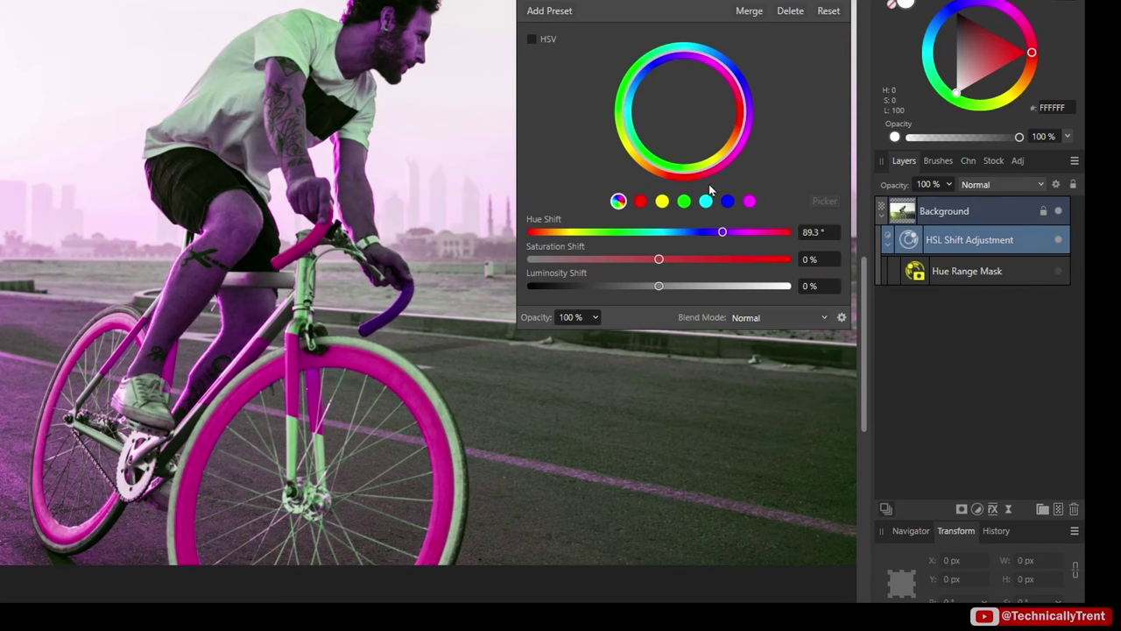
pyautogui.click(1059, 273)
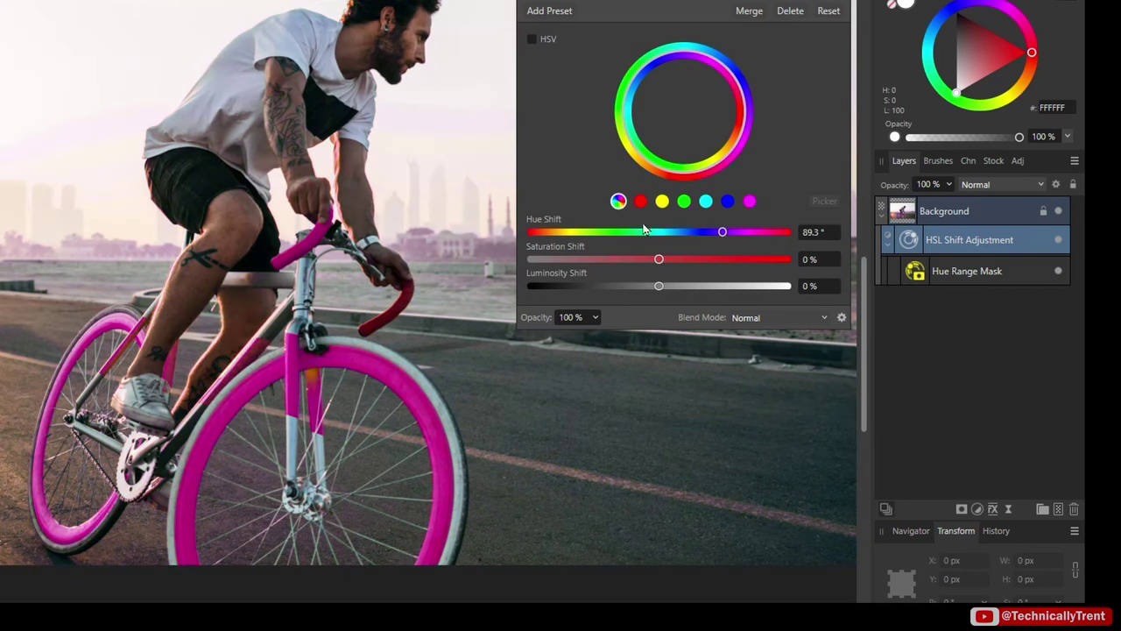
pyautogui.moveTo(723, 233); pyautogui.dragTo(603, 235)
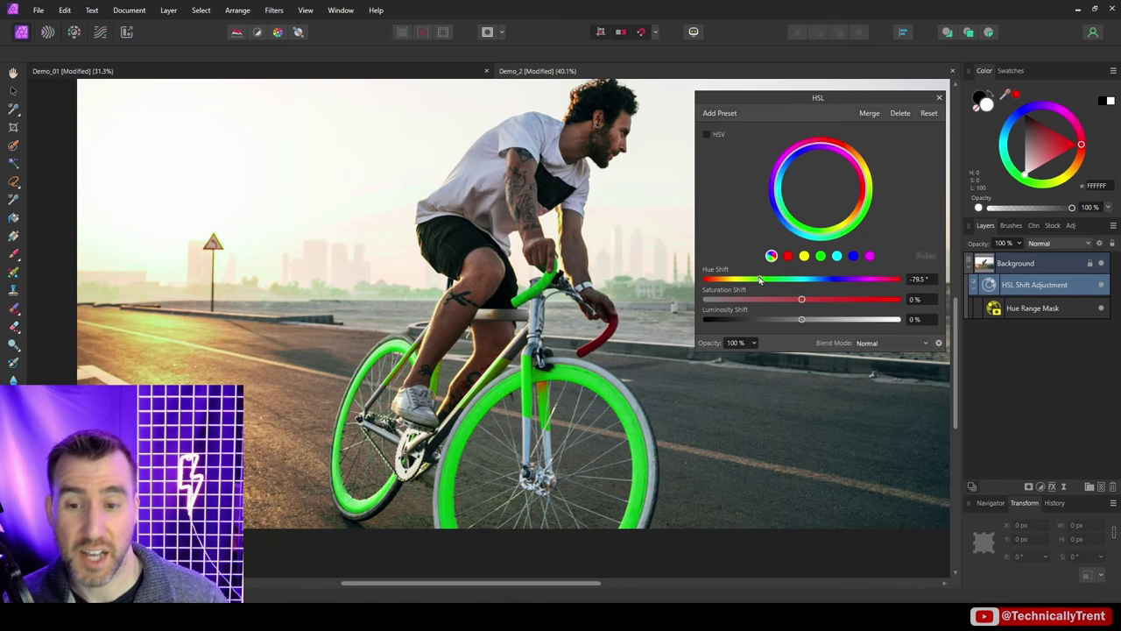
pyautogui.moveTo(759, 280); pyautogui.dragTo(818, 292)
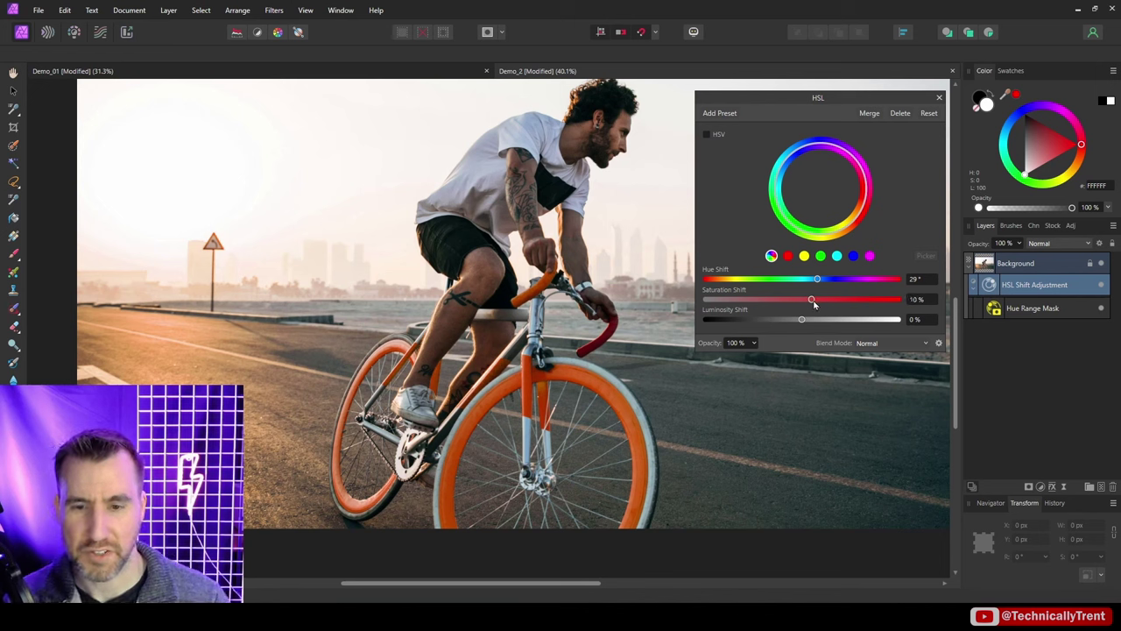
pyautogui.moveTo(846, 306); pyautogui.dragTo(817, 307)
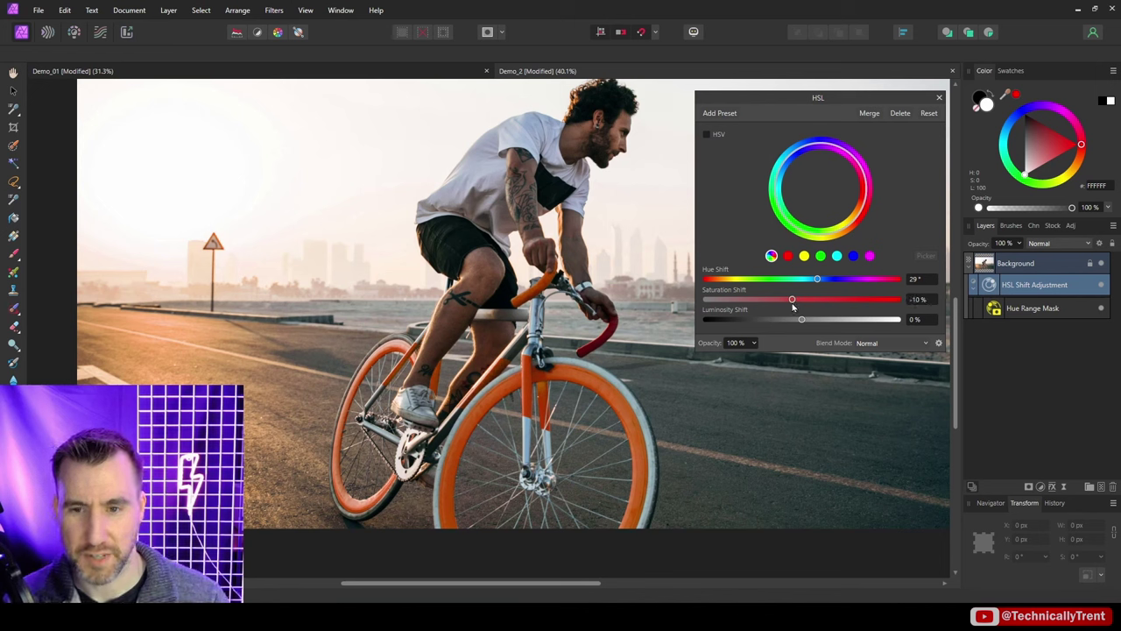
# Preview the hue range mask in black and white, then select the HSL adjustment layer
pyautogui.doubleClick(994, 309)
pyautogui.click(749, 317)
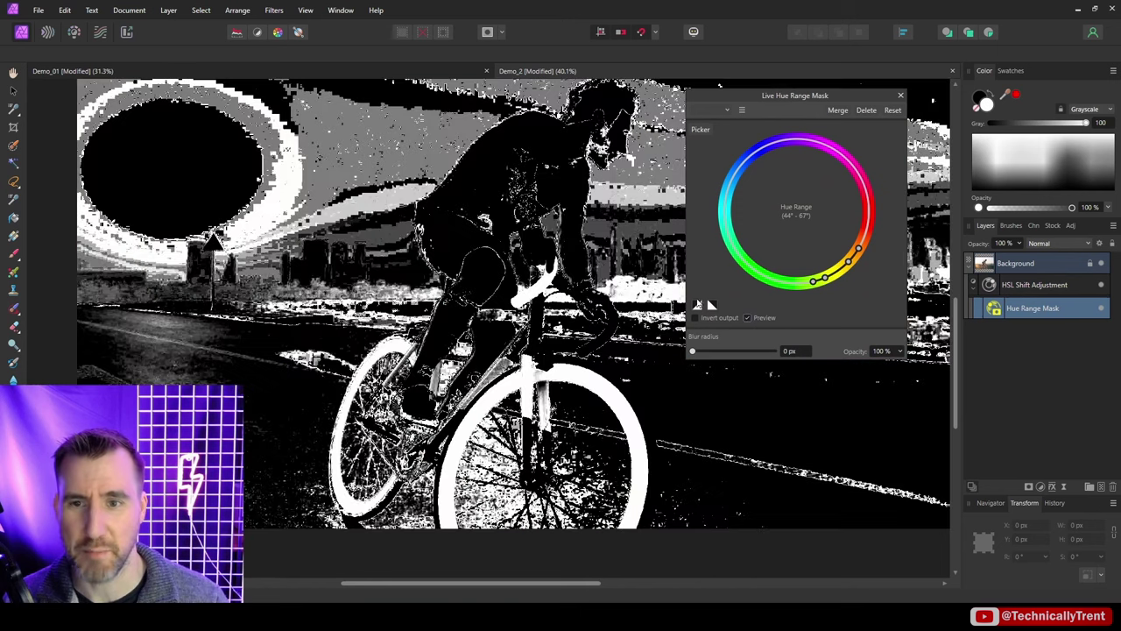
pyautogui.click(1030, 284)
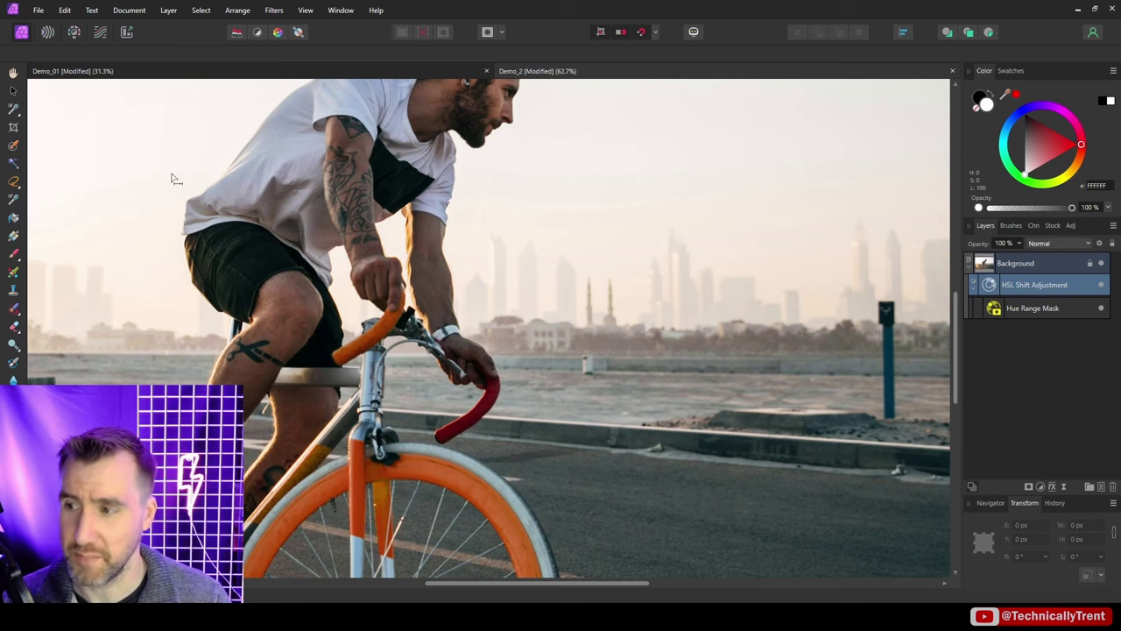
# Switch to the Paint Brush with black as the painting colour and reopen the hue range mask
pyautogui.click(14, 254)
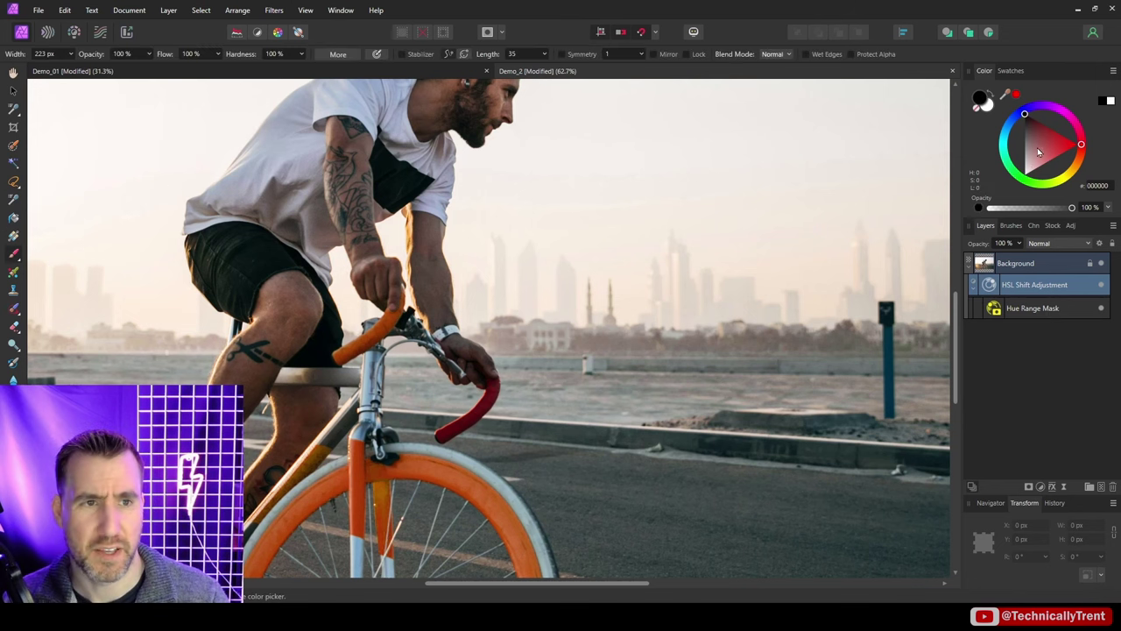
pyautogui.press('x')
pyautogui.doubleClick(993, 307)
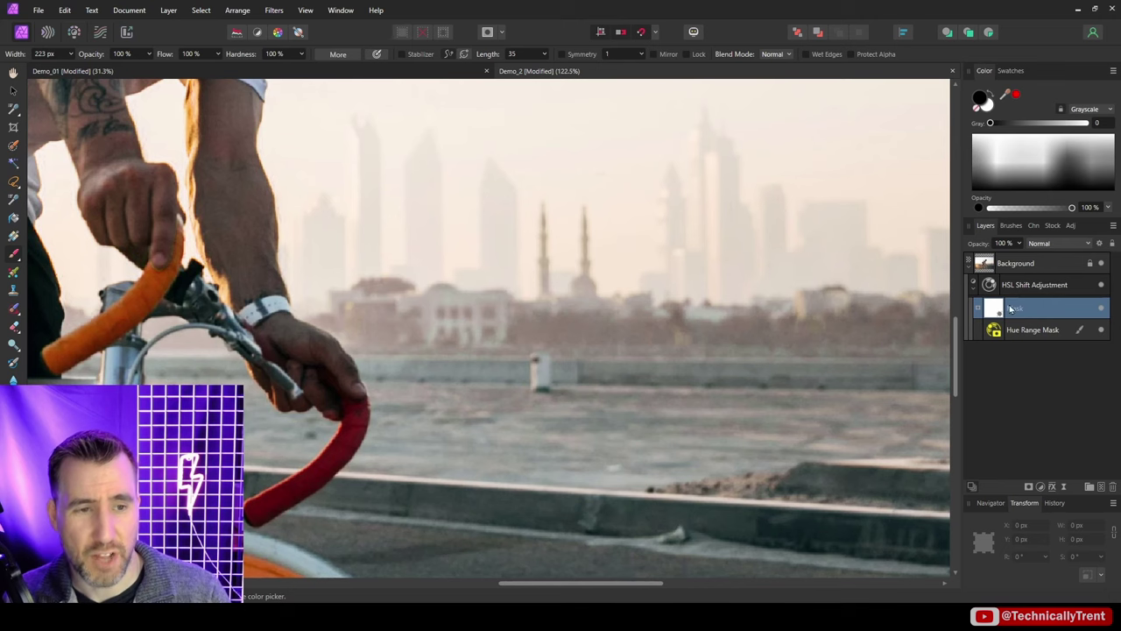
# Paint black over the background buildings on the new mask, fit the photo to view, and return to the Move tool
pyautogui.moveTo(377, 306)
pyautogui.mouseDown()
pyautogui.moveTo(450, 325)
pyautogui.moveTo(478, 315)
pyautogui.mouseUp()
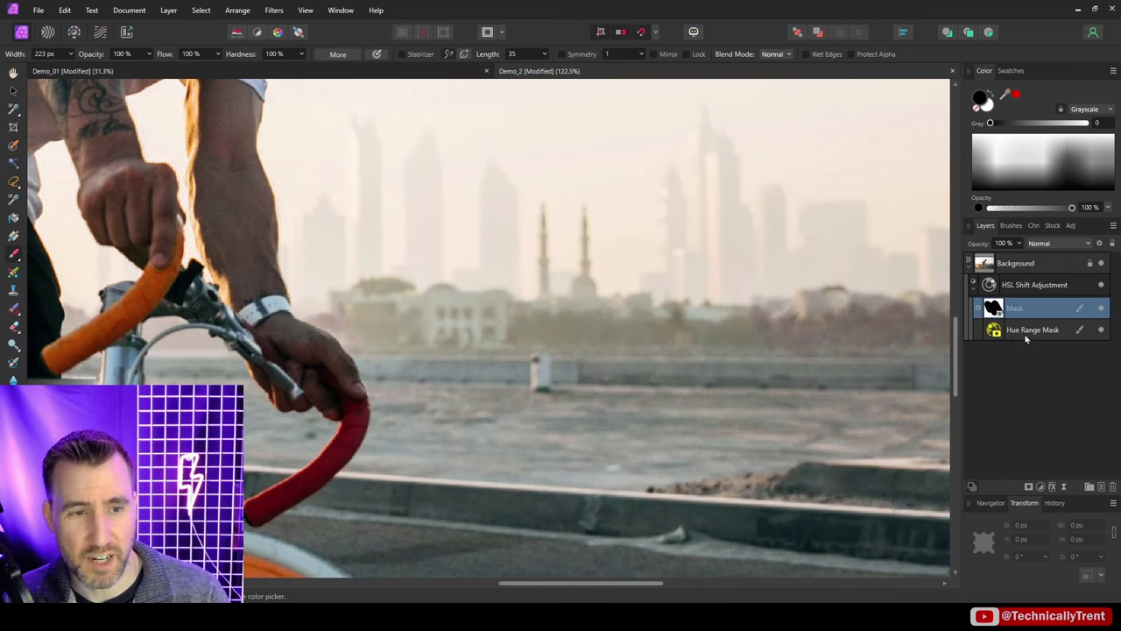
pyautogui.hscroll(5, 579, 249)
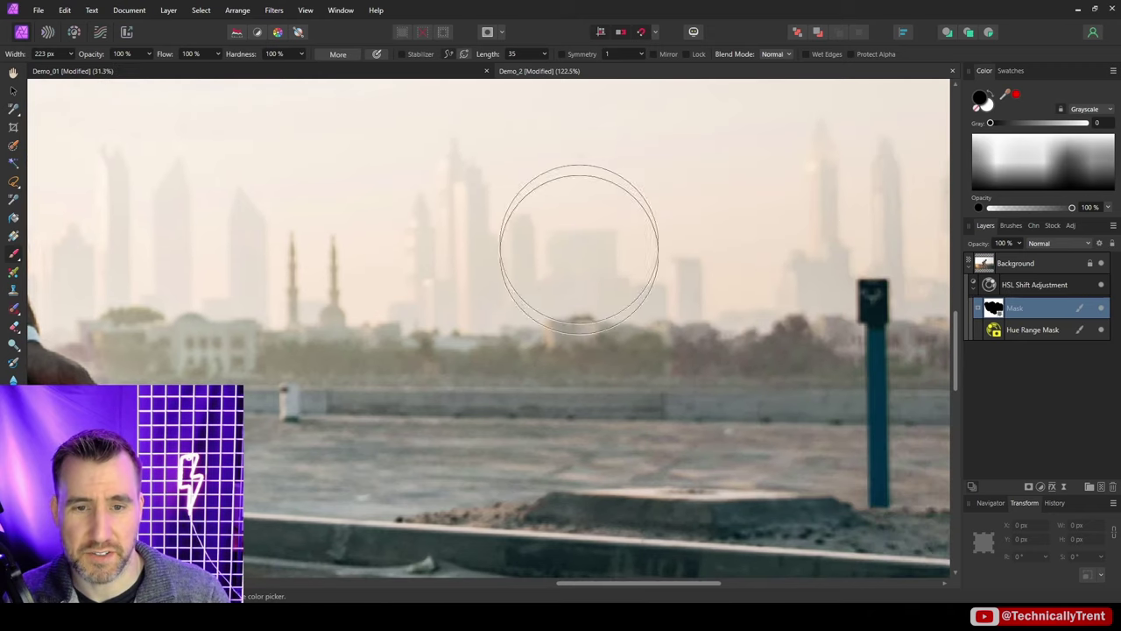
pyautogui.hotkey('ctrl', '0')
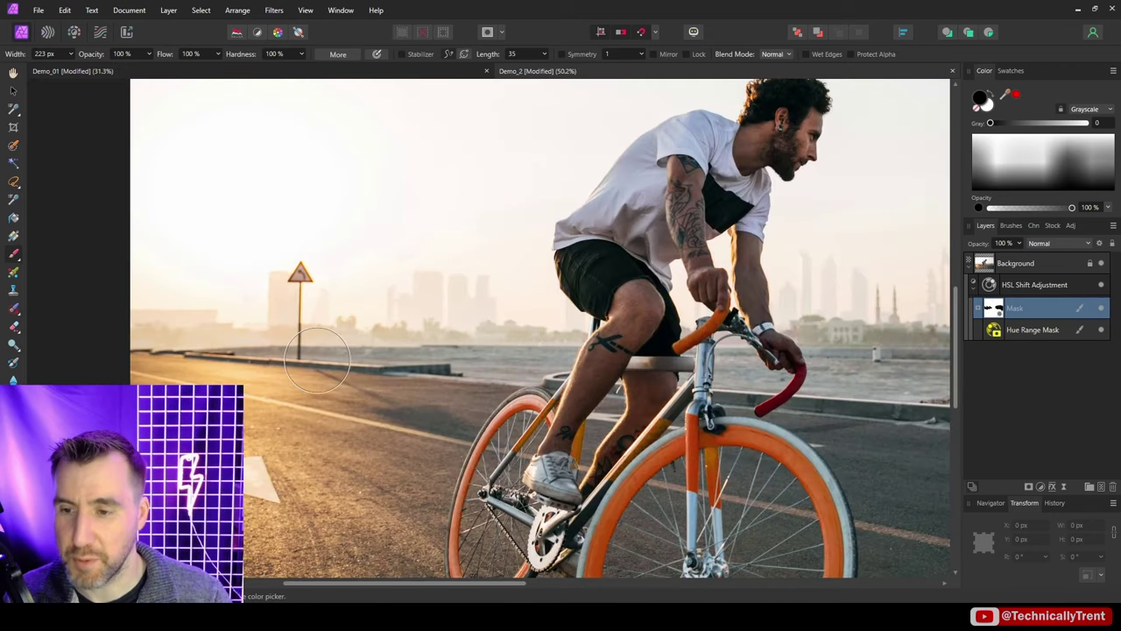
pyautogui.hscroll(2, 351, 290)
pyautogui.scroll(1, 350, 289)
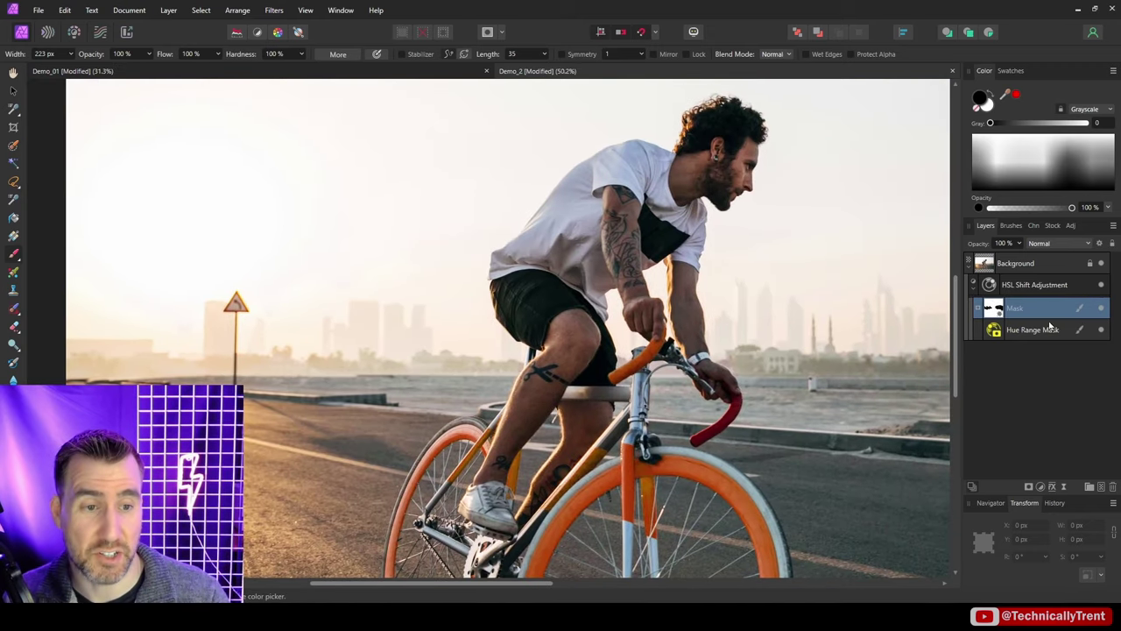
pyautogui.hscroll(-2, 833, 315)
pyautogui.press('v')
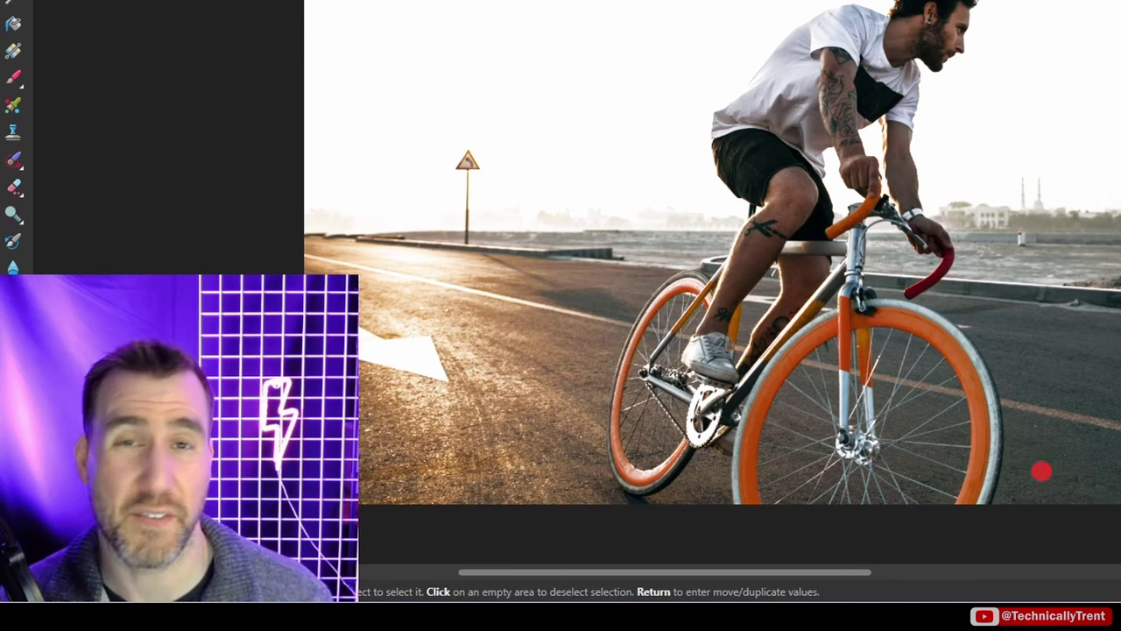